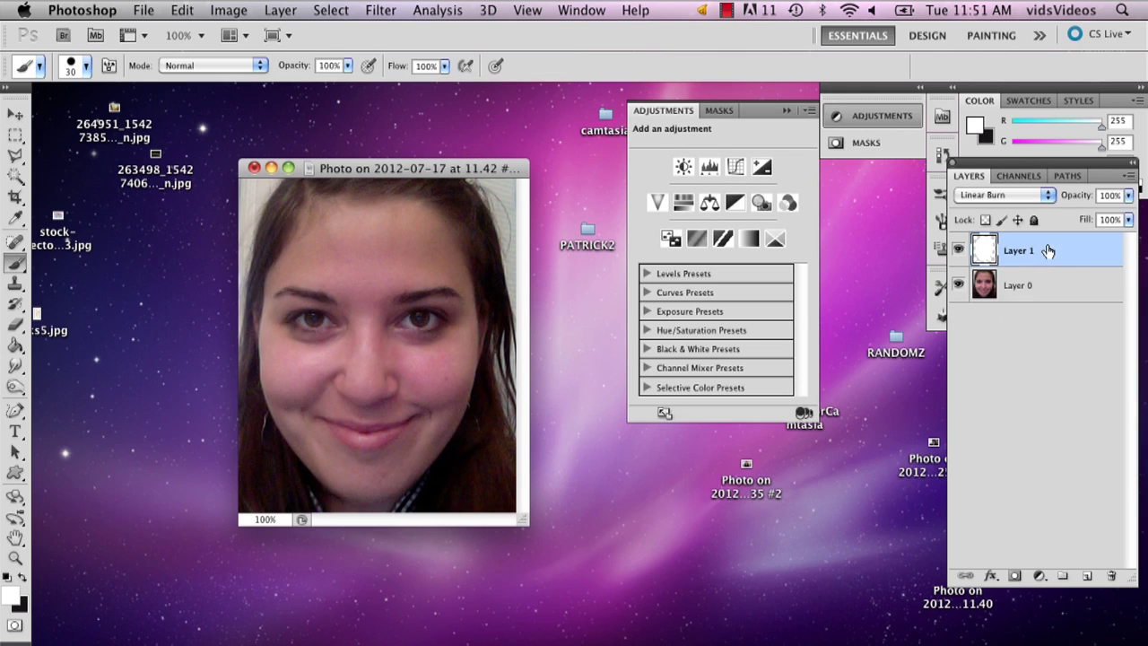
Step: Delete the empty layer and add a Hue/Saturation adjustment with Saturation -100 and Lightness +5
mouse_move(1056, 248)
left_mouse_down()
mouse_move(1045, 578)
mouse_move(1110, 576)
left_mouse_up()
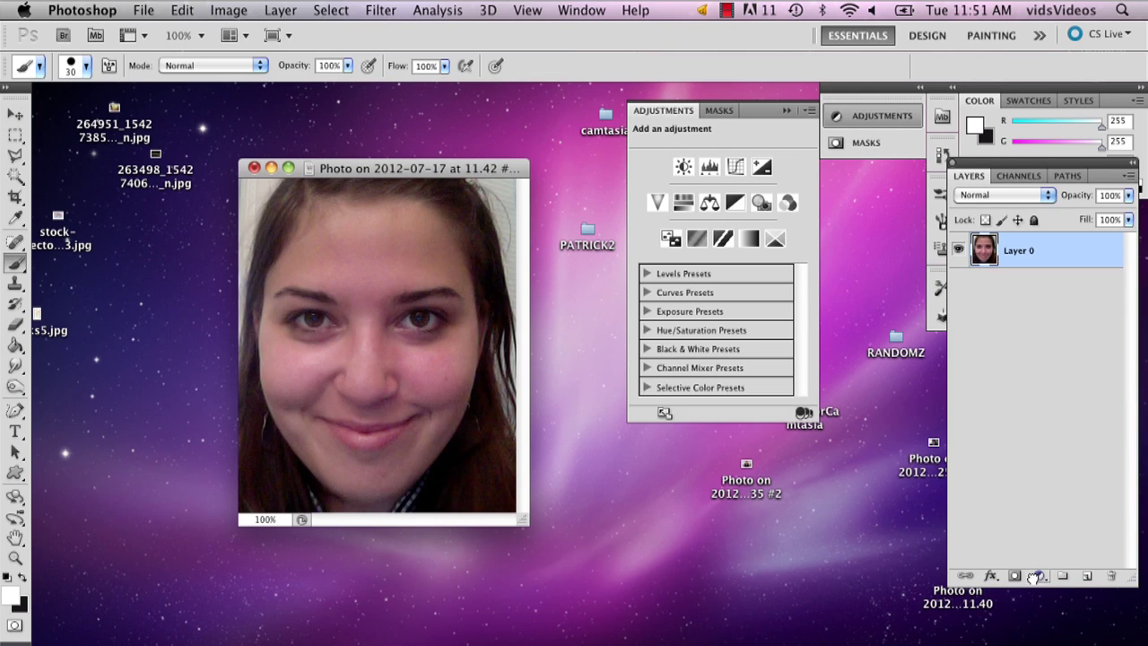
left_click(1037, 577)
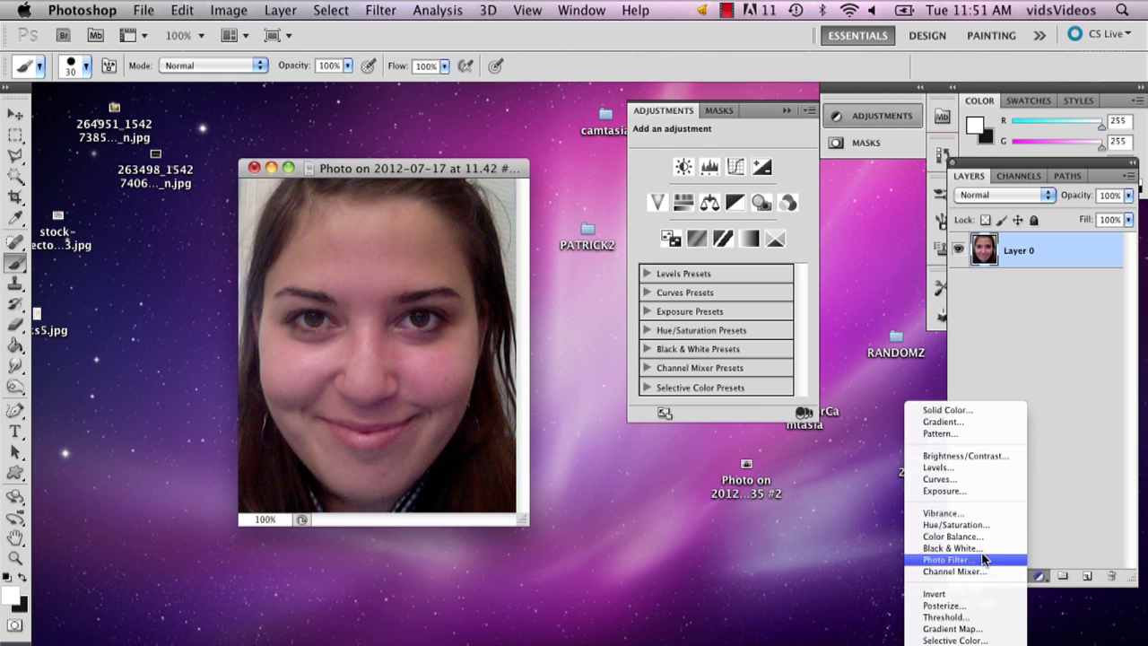
left_click(1073, 513)
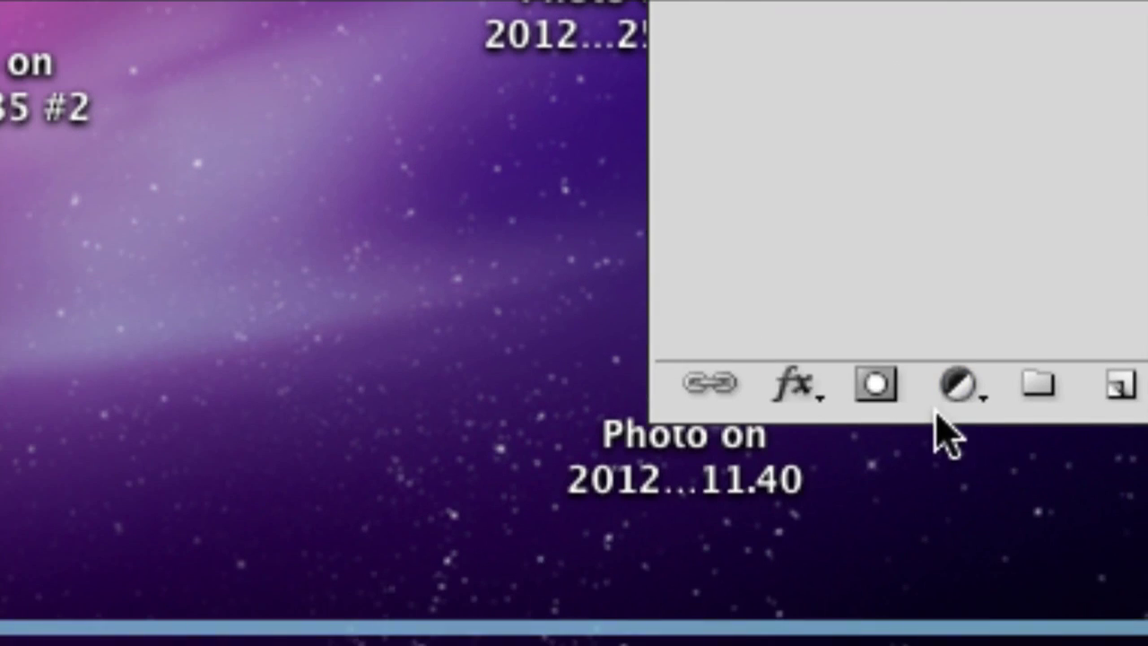
left_click(955, 386)
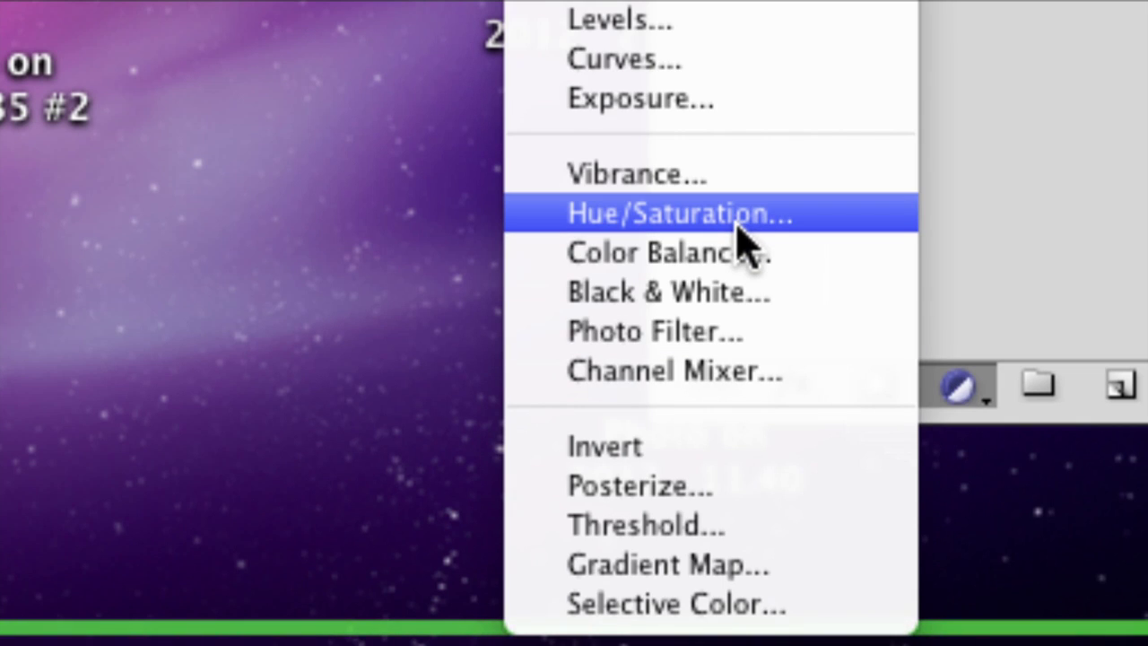
left_click(737, 224)
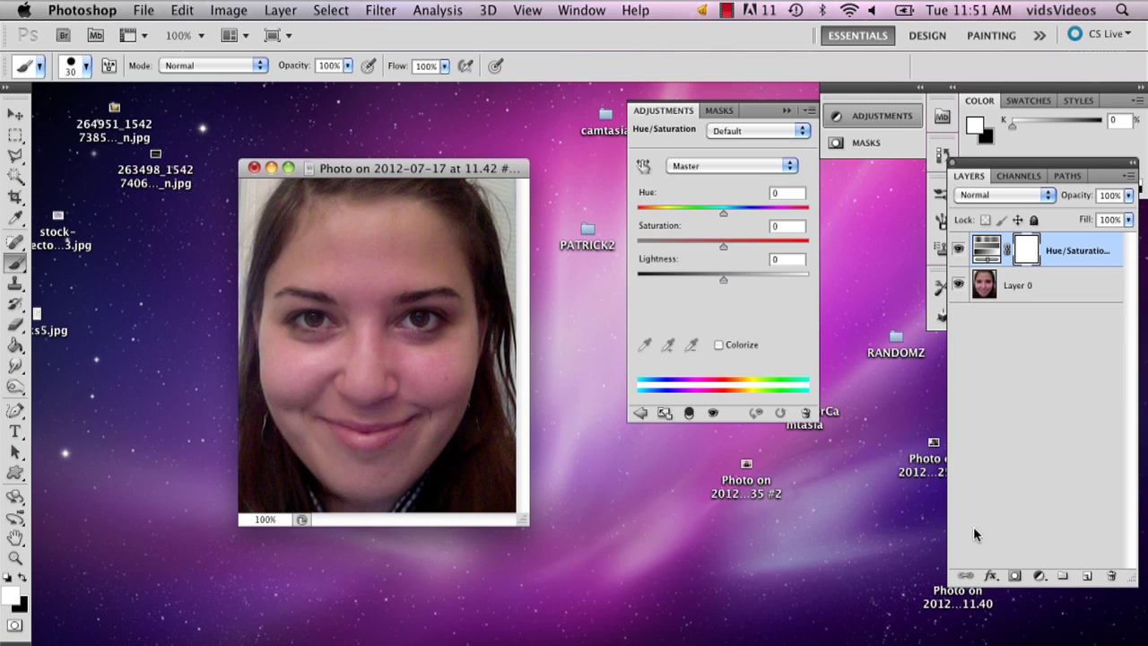
left_click_drag(723, 245, 637, 244)
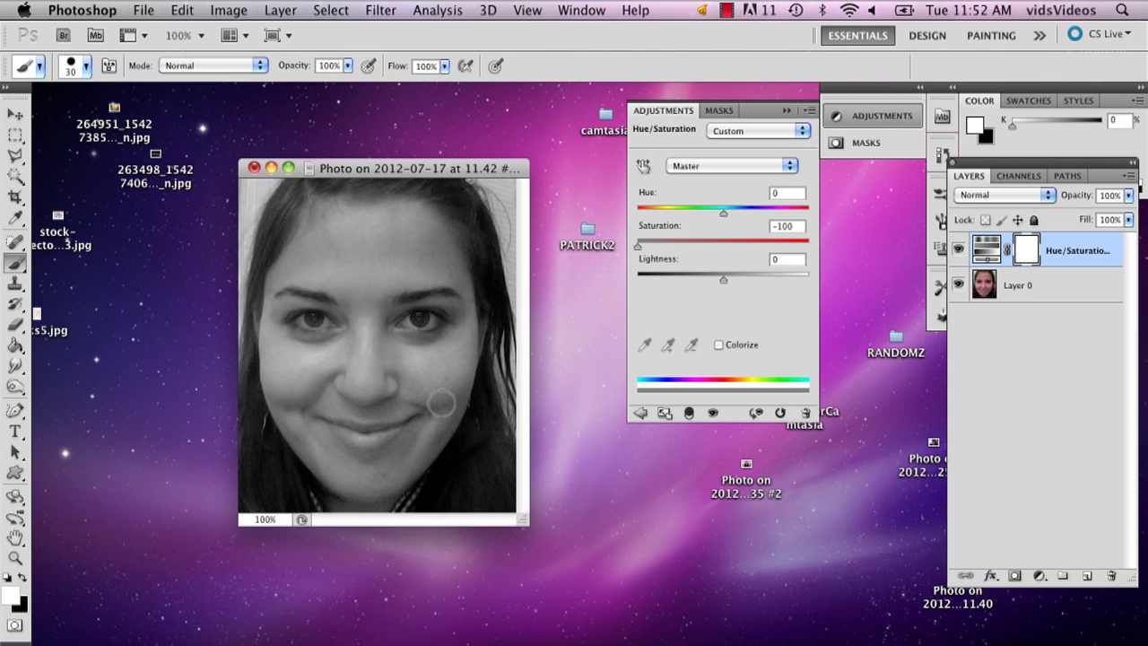
mouse_move(723, 279)
left_mouse_down()
mouse_move(758, 281)
mouse_move(728, 280)
left_mouse_up()
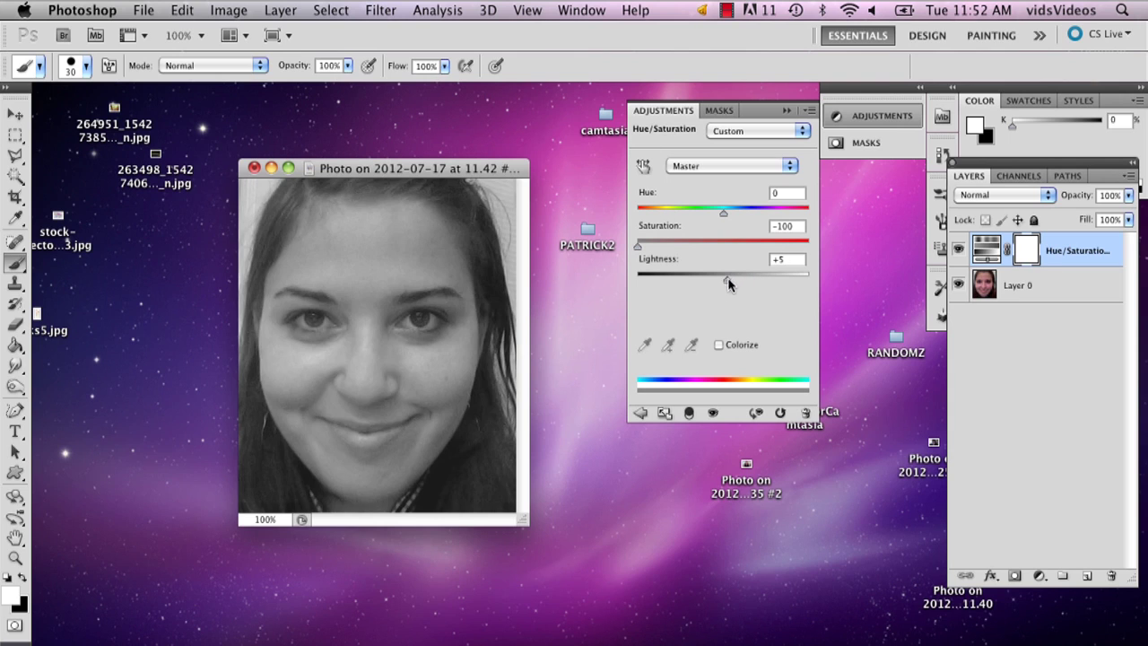
right_click(1045, 247)
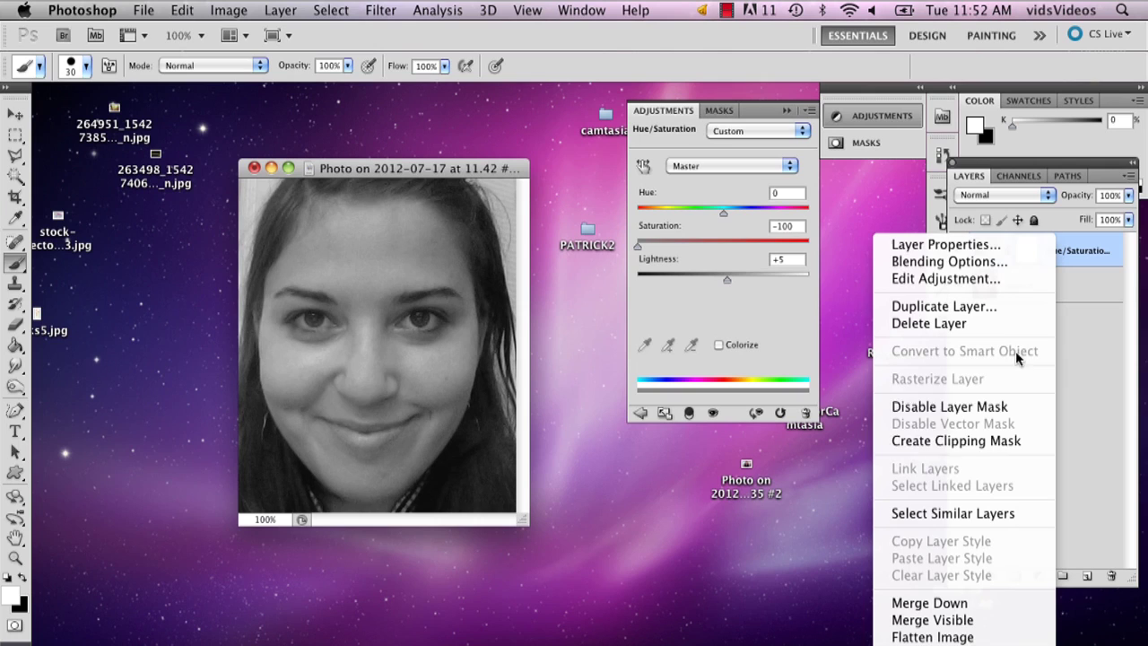
Step: Merge Hue/Saturation down, then apply Levels 56 / 1.87 / 136 and merge it into Layer 0
left_click(929, 603)
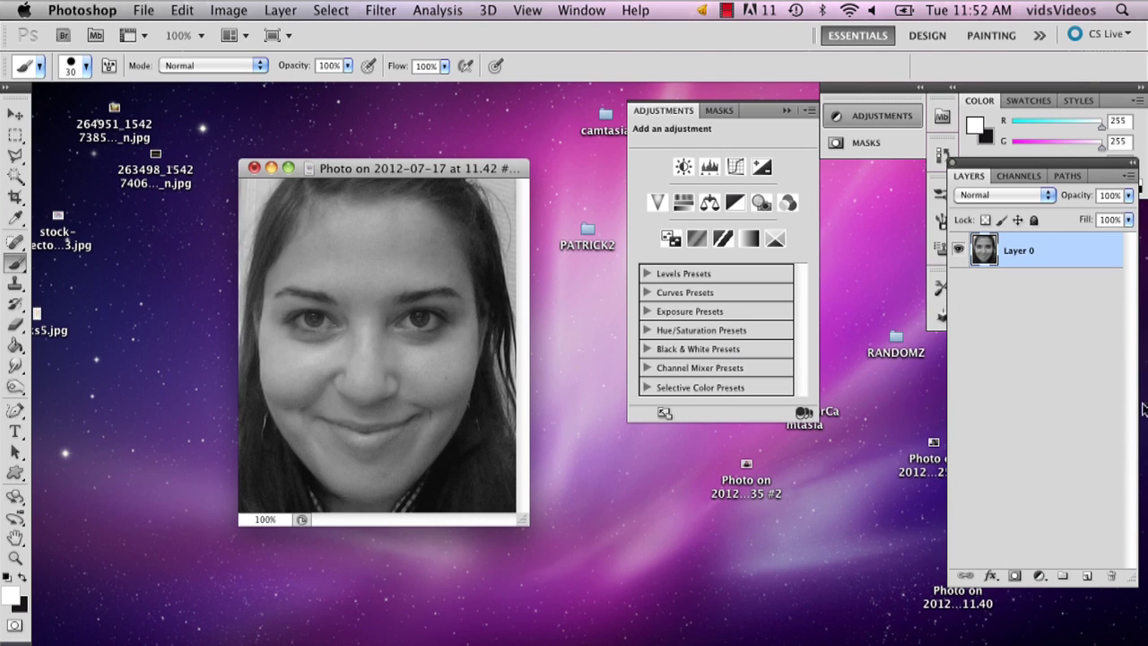
left_click(1039, 576)
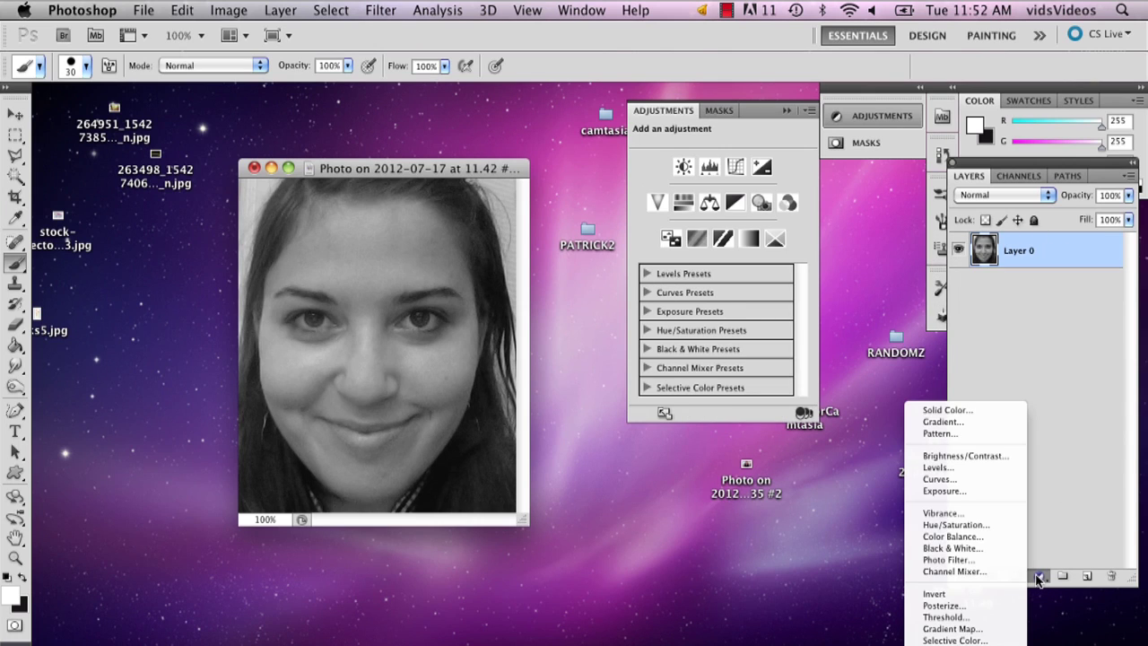
left_click(1025, 455)
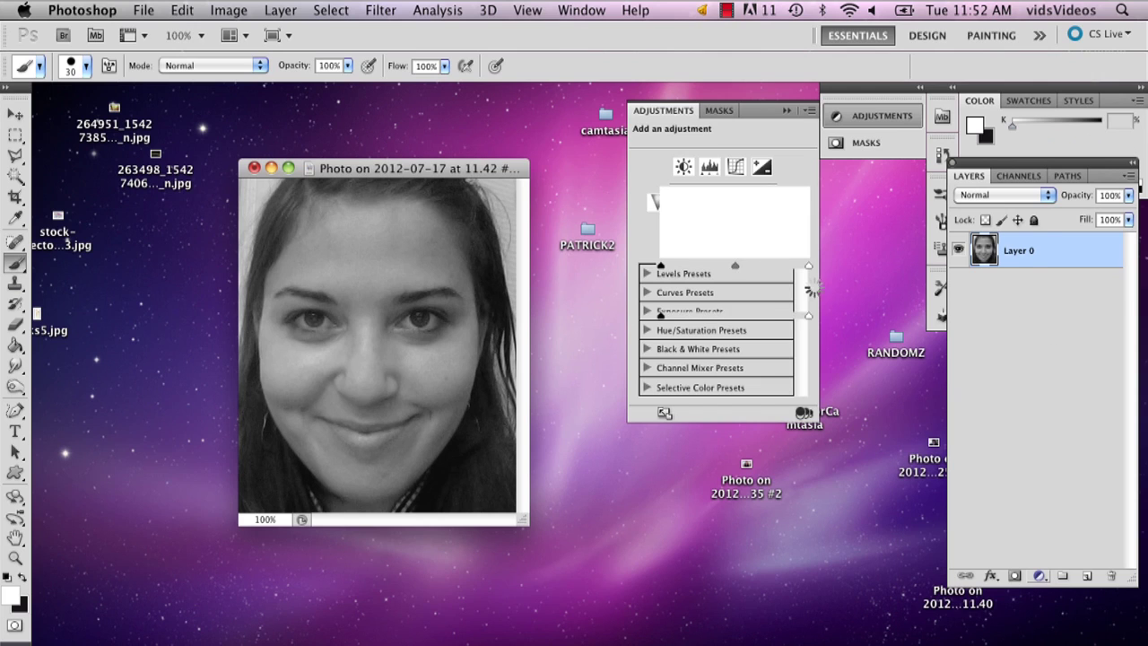
left_click_drag(661, 268, 726, 266)
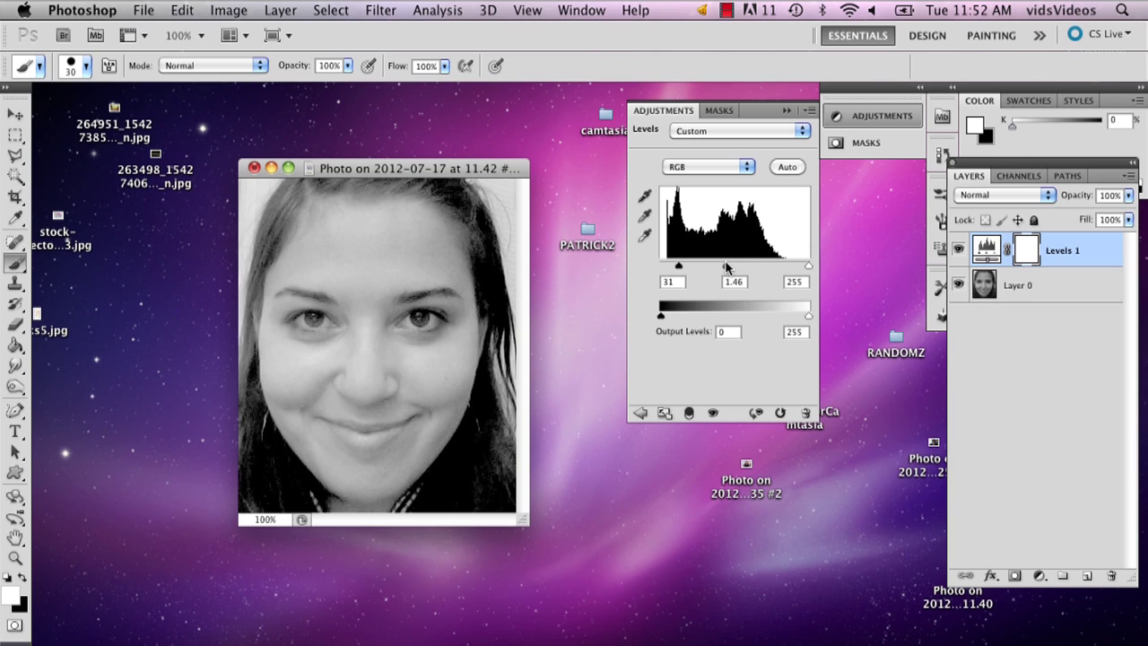
left_click_drag(805, 268, 752, 265)
left_click_drag(662, 267, 738, 268)
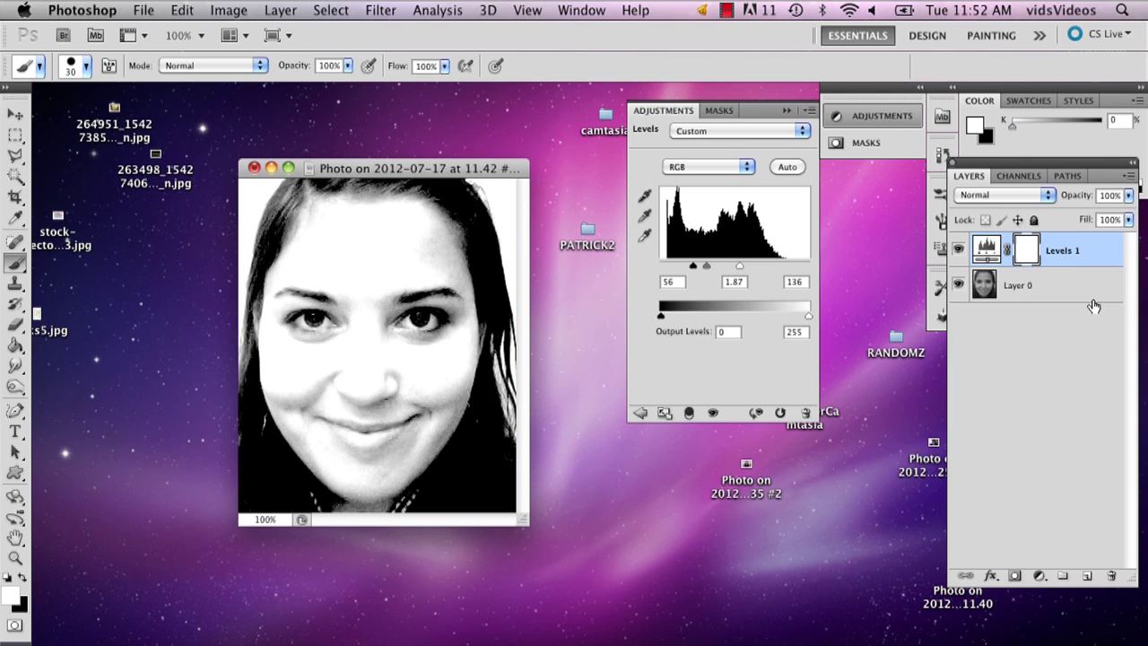
right_click(1079, 255)
left_click(916, 604)
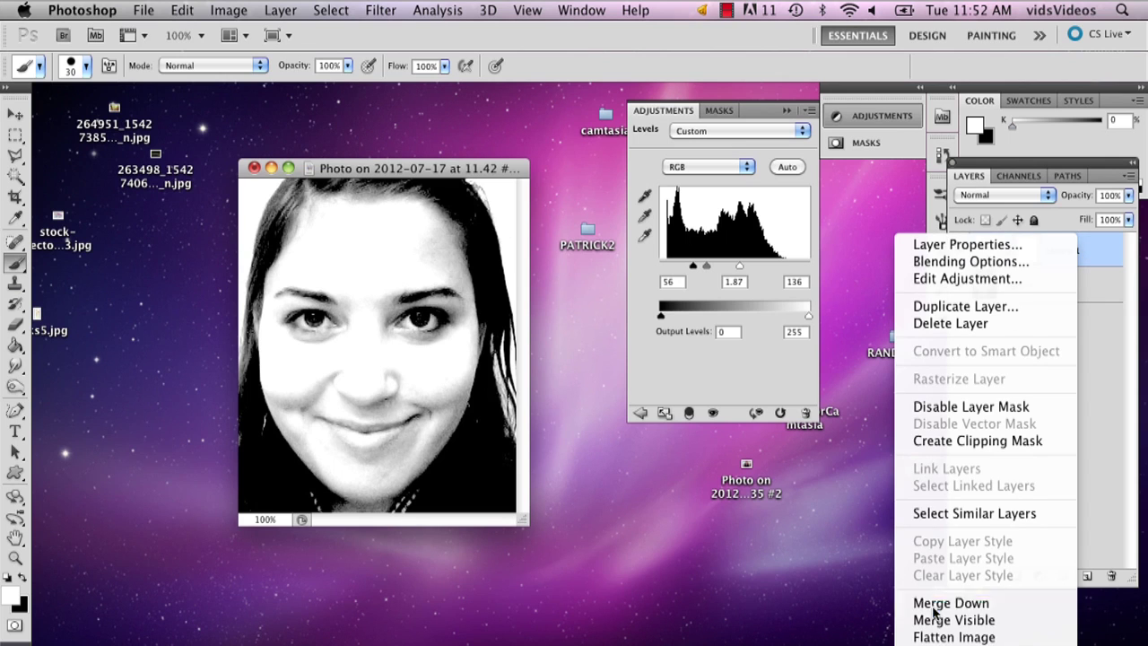
Step: Zoom in and paint white over both eyebrows on a layer set to 79% opacity
left_click(15, 558)
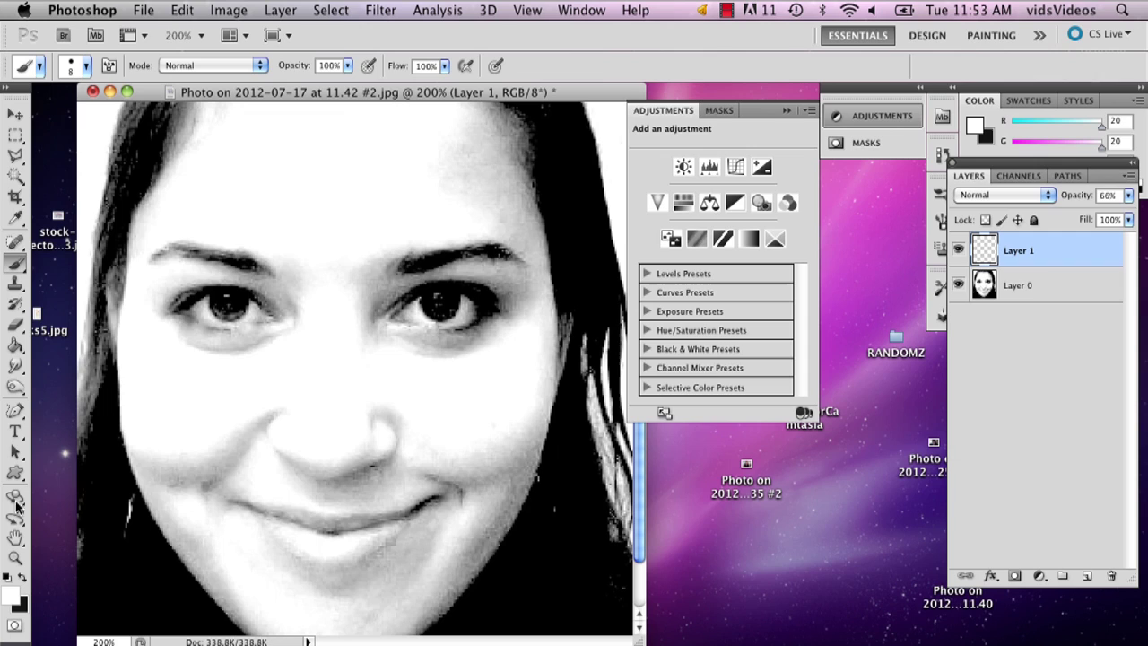
mouse_move(256, 262)
left_mouse_down()
mouse_move(174, 249)
mouse_move(188, 248)
mouse_move(260, 264)
mouse_move(166, 257)
mouse_move(266, 257)
mouse_move(197, 259)
left_mouse_up()
mouse_move(411, 262)
left_mouse_down()
mouse_move(387, 266)
mouse_move(504, 246)
mouse_move(485, 254)
left_mouse_up()
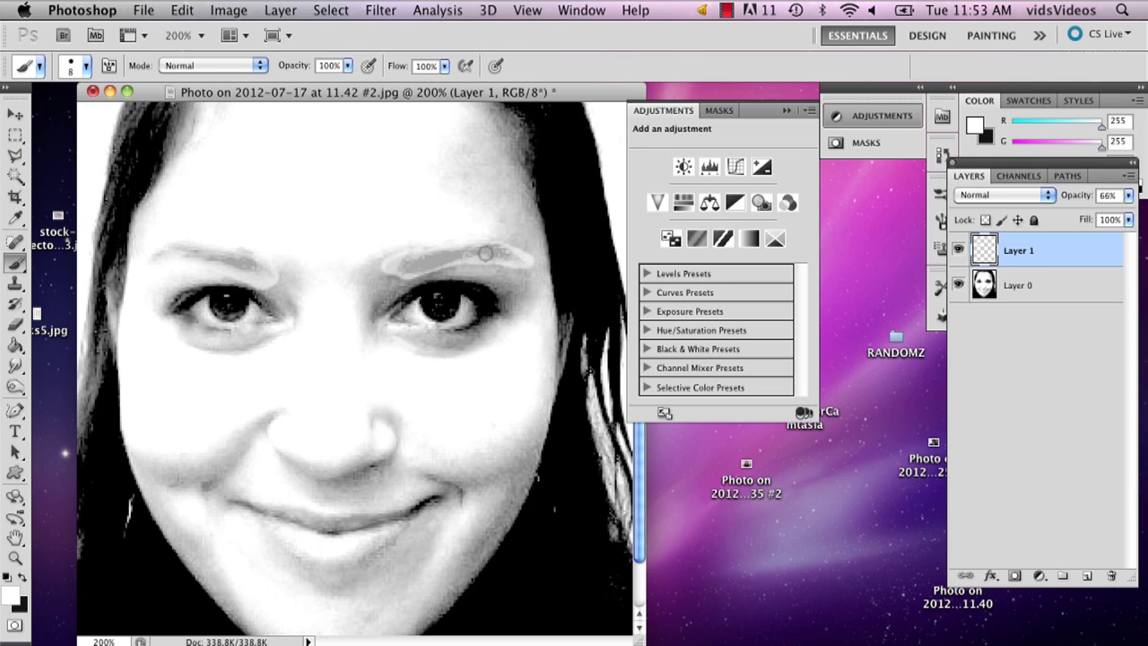
left_click(1128, 194)
left_click_drag(1101, 213, 1110, 212)
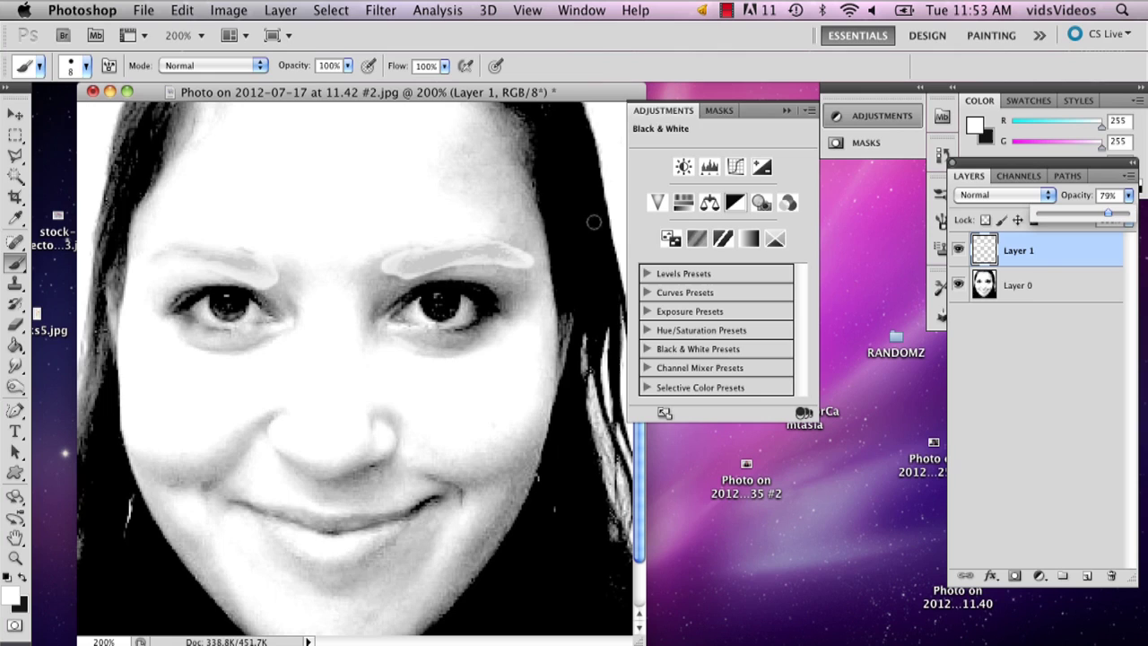
Step: Smudge the white paint over both eyebrows into the surrounding skin
left_click(15, 365)
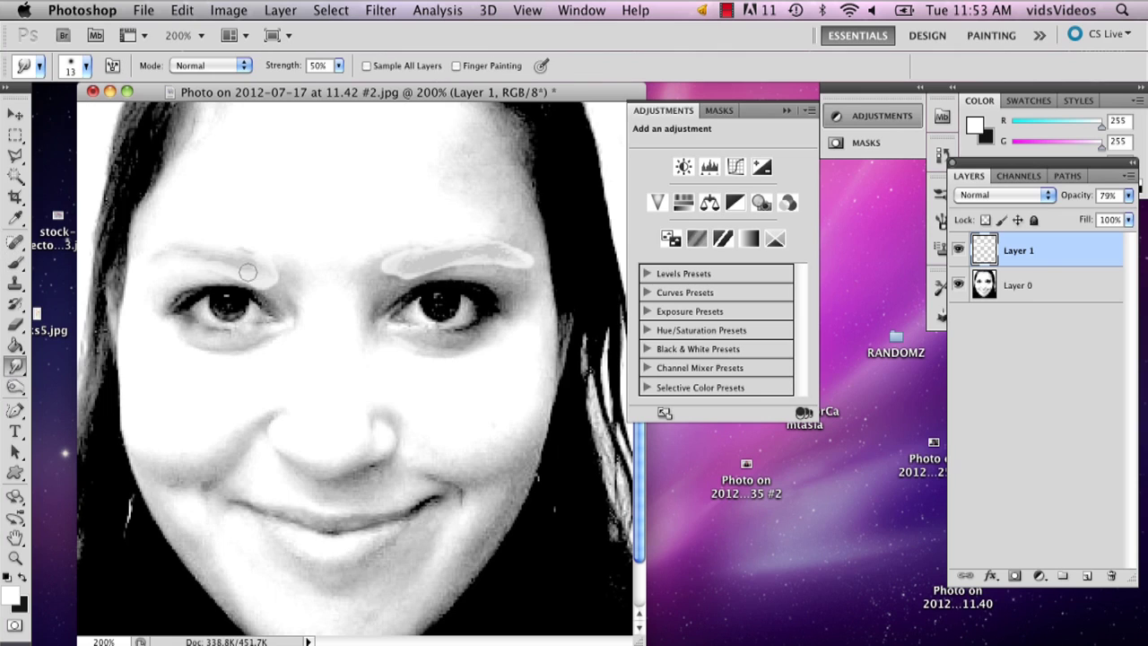
mouse_move(244, 280)
left_mouse_down()
mouse_move(278, 288)
mouse_move(260, 247)
mouse_move(228, 270)
mouse_move(274, 274)
left_mouse_up()
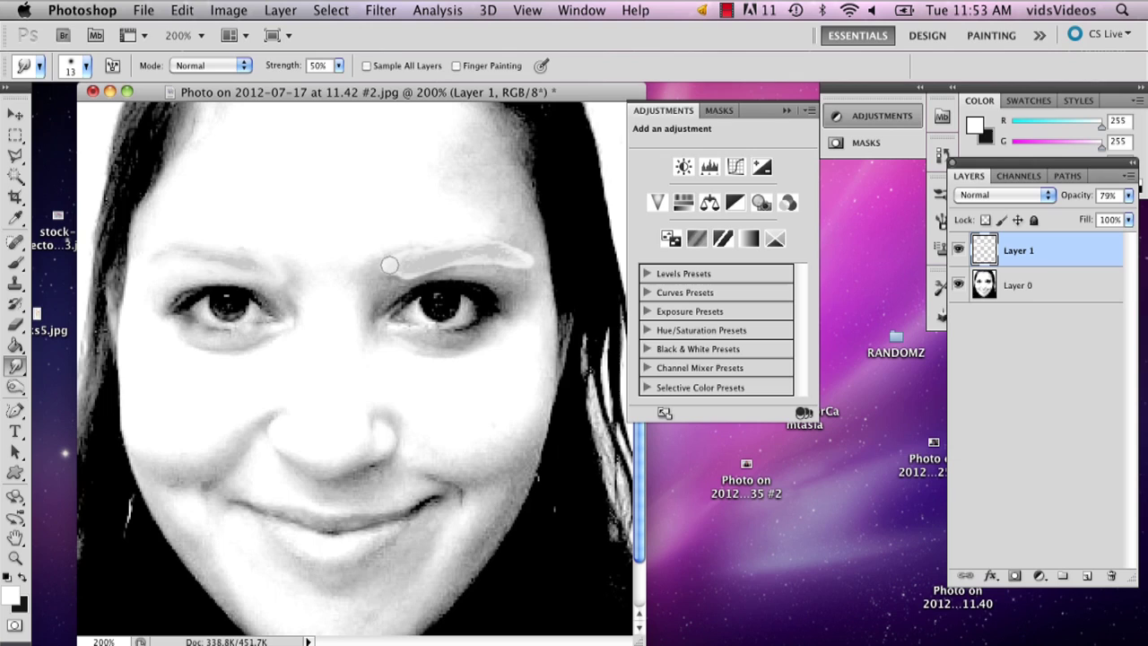
mouse_move(382, 266)
left_mouse_down()
mouse_move(419, 238)
mouse_move(522, 249)
mouse_move(544, 269)
mouse_move(517, 267)
mouse_move(517, 280)
mouse_move(518, 241)
mouse_move(507, 245)
mouse_move(496, 229)
mouse_move(514, 248)
mouse_move(406, 285)
left_mouse_up()
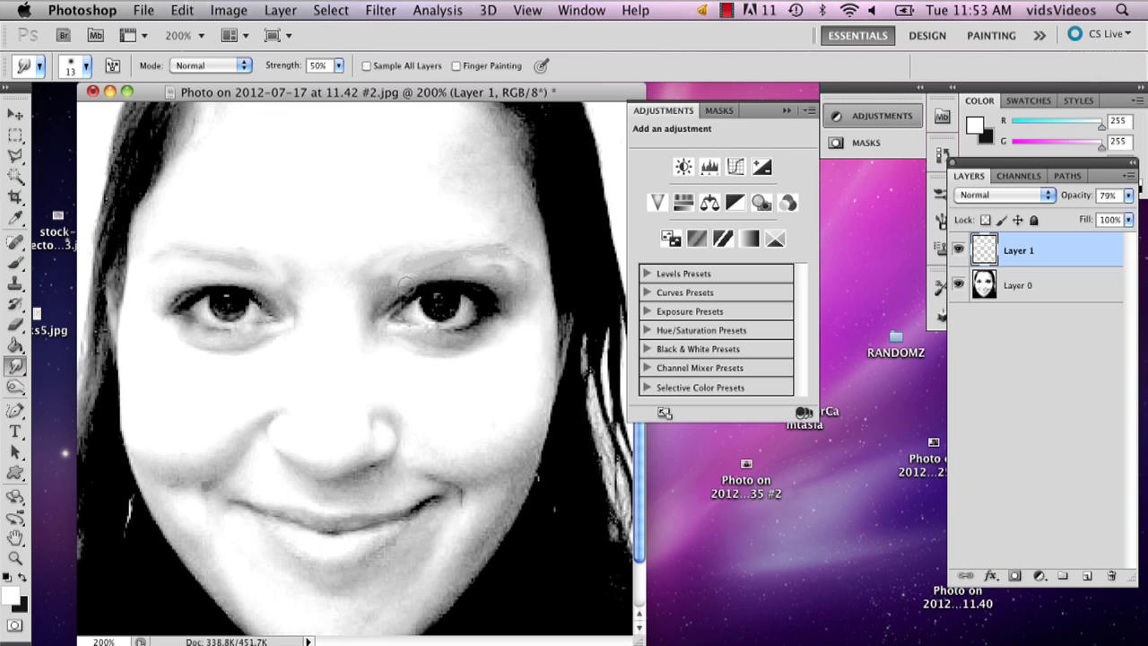
left_click_drag(351, 260, 280, 288)
Step: Set up a black 6 px brush on a new Layer 2 for the brows
key("b")
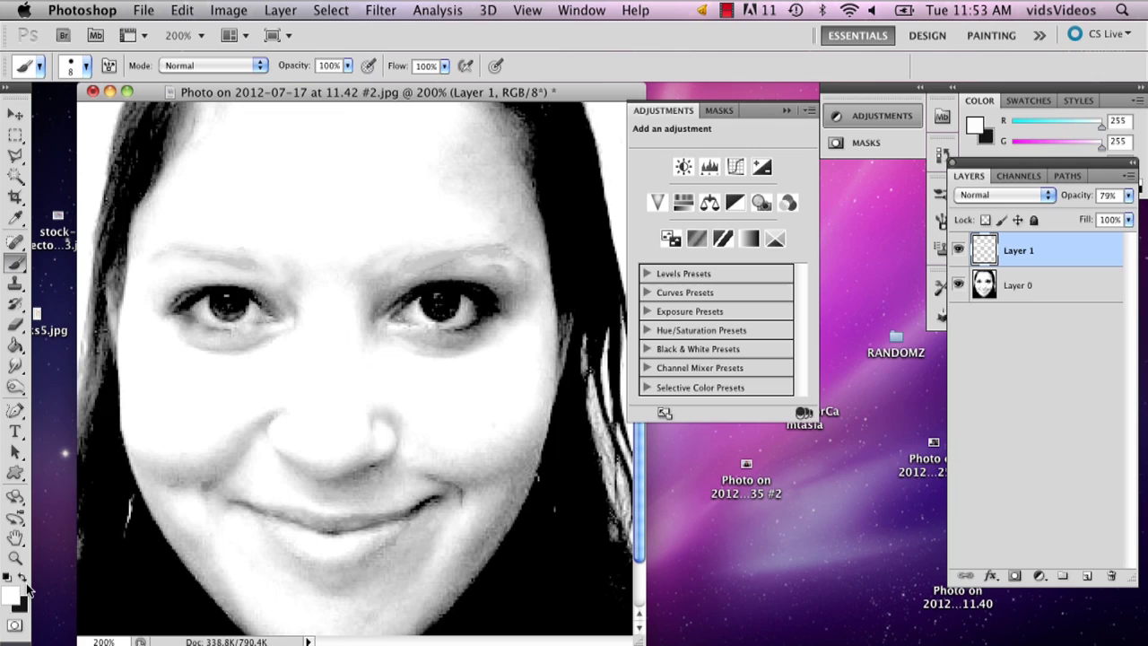
key("x")
left_click(1086, 575)
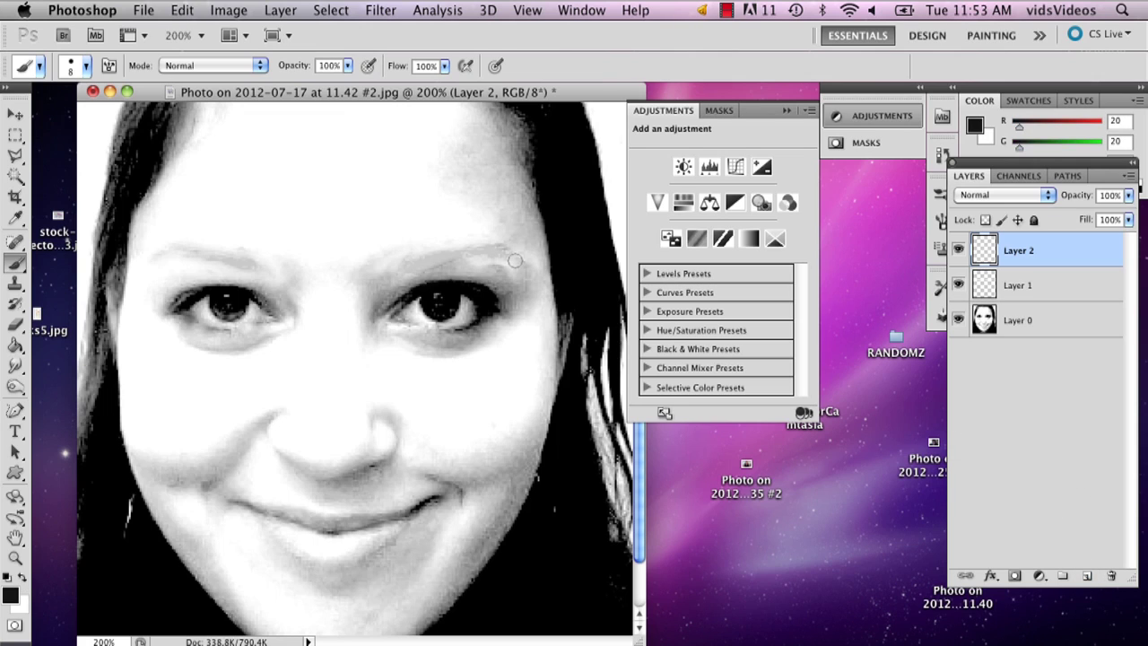
mouse_move(370, 255)
left_mouse_down()
mouse_move(421, 222)
mouse_move(502, 253)
mouse_move(509, 274)
left_mouse_up()
key("super+z")
left_click(78, 65)
left_click(172, 190)
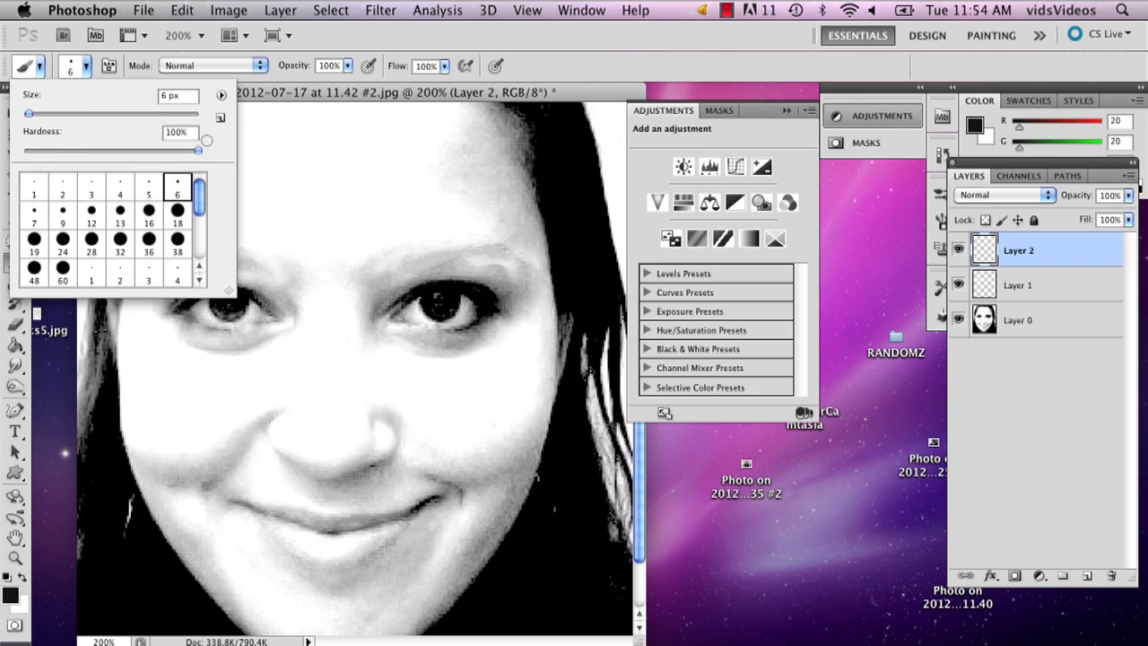
left_click(364, 266)
Step: Paint a thick arched black brow over the right eye and erase its inner end to a taper
mouse_move(366, 268)
left_mouse_down()
mouse_move(424, 237)
mouse_move(475, 228)
mouse_move(520, 266)
left_mouse_up()
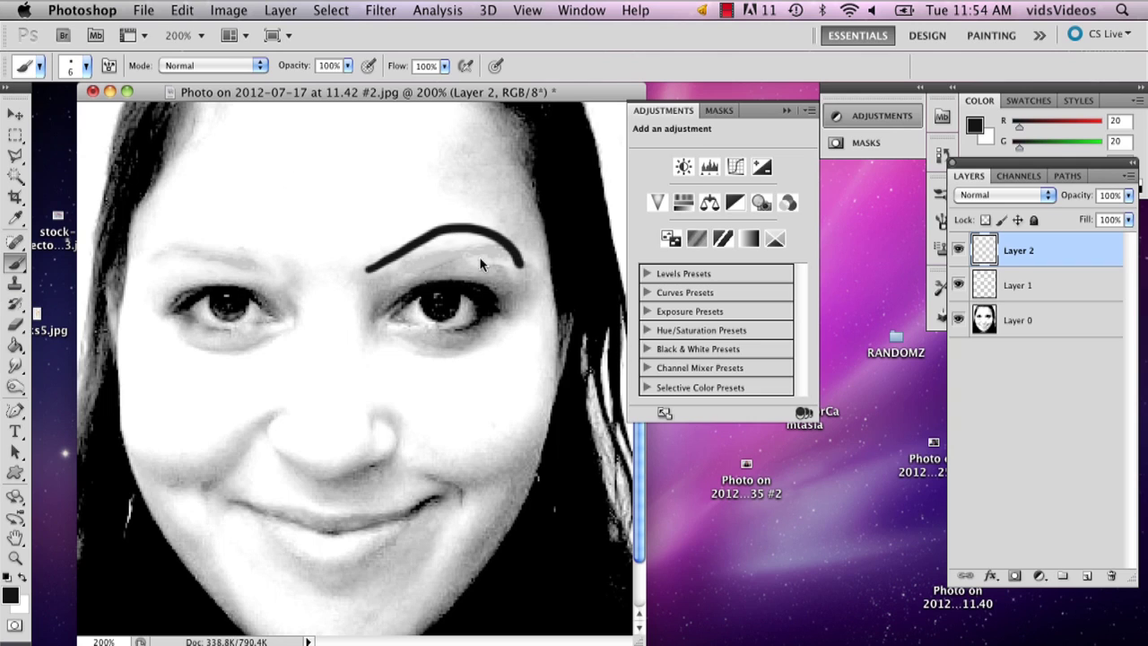
mouse_move(360, 252)
left_mouse_down()
mouse_move(362, 264)
mouse_move(439, 221)
mouse_move(481, 221)
mouse_move(513, 241)
mouse_move(525, 269)
mouse_move(523, 260)
left_mouse_up()
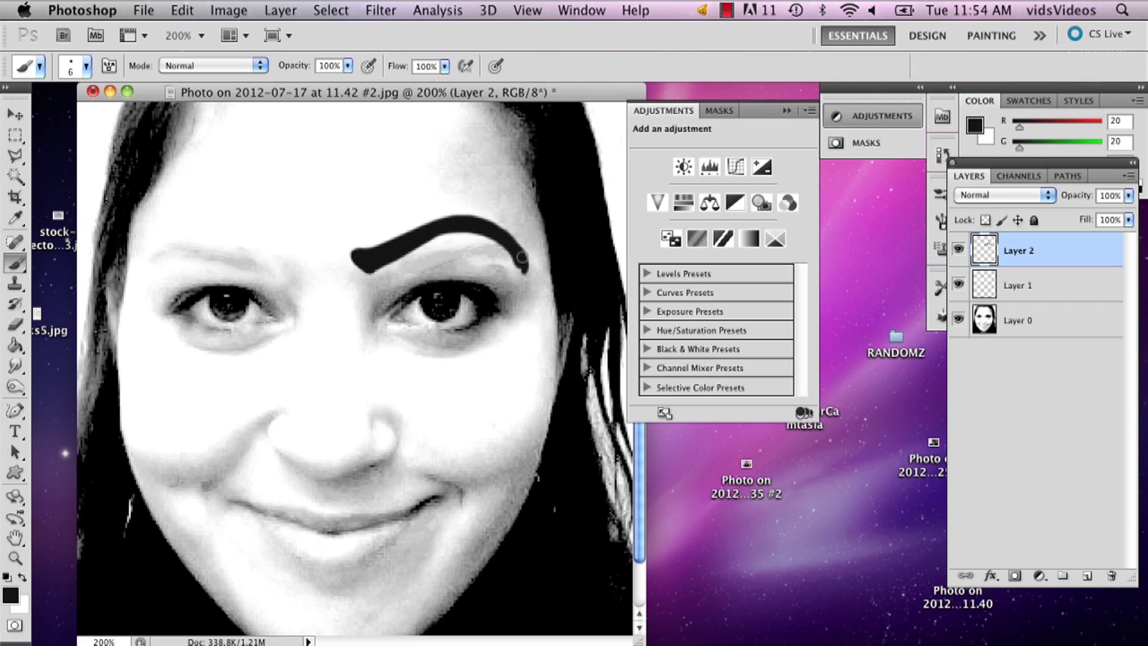
mouse_move(476, 217)
left_mouse_down()
mouse_move(445, 218)
mouse_move(372, 252)
mouse_move(460, 214)
left_mouse_up()
key("e")
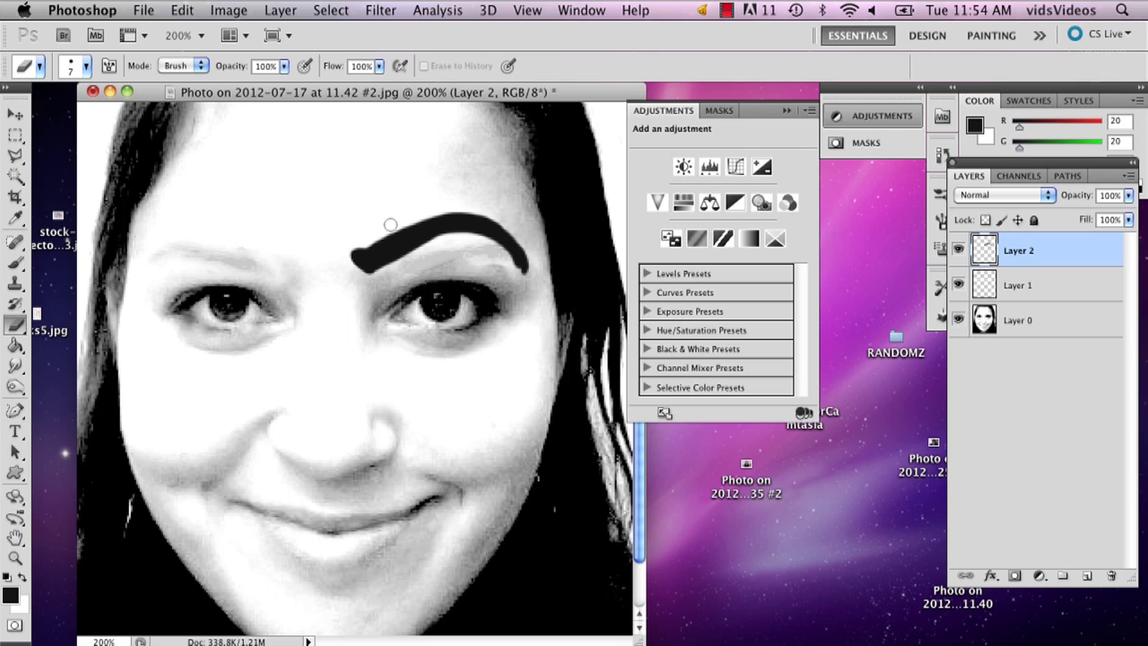
left_click_drag(390, 226, 351, 263)
mouse_move(426, 256)
left_mouse_down()
mouse_move(393, 256)
mouse_move(443, 240)
mouse_move(518, 274)
mouse_move(509, 253)
mouse_move(468, 231)
mouse_move(424, 241)
mouse_move(377, 278)
mouse_move(363, 266)
mouse_move(375, 270)
left_mouse_up()
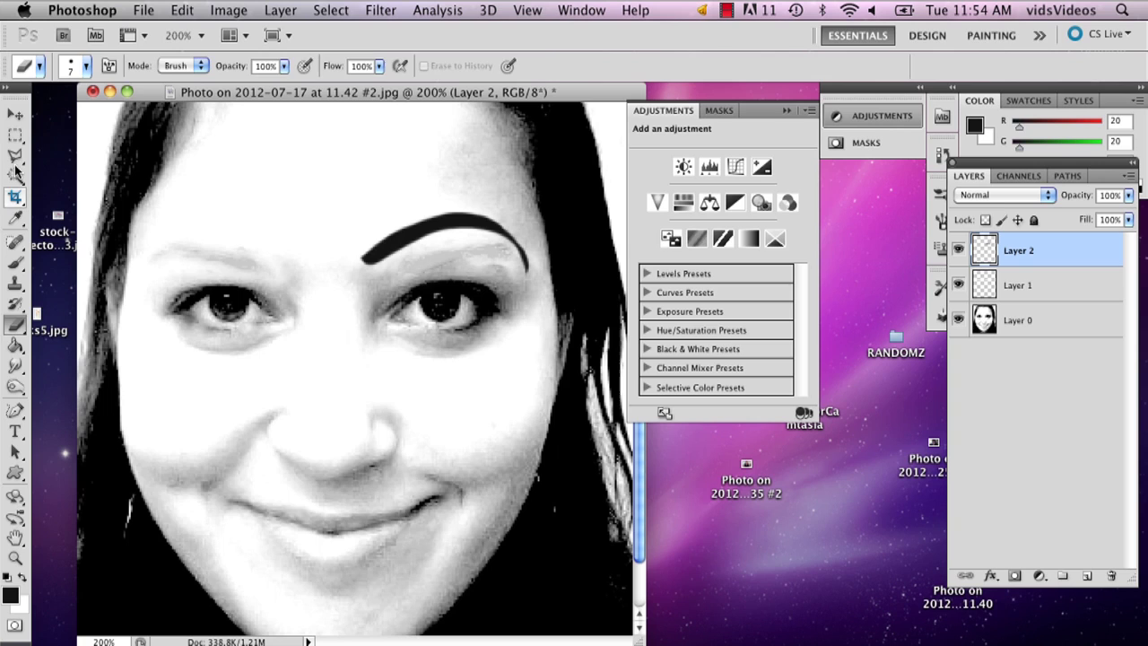
Step: Duplicate the eyebrow, flip the copy horizontally and position it above the left eye
left_click(14, 114)
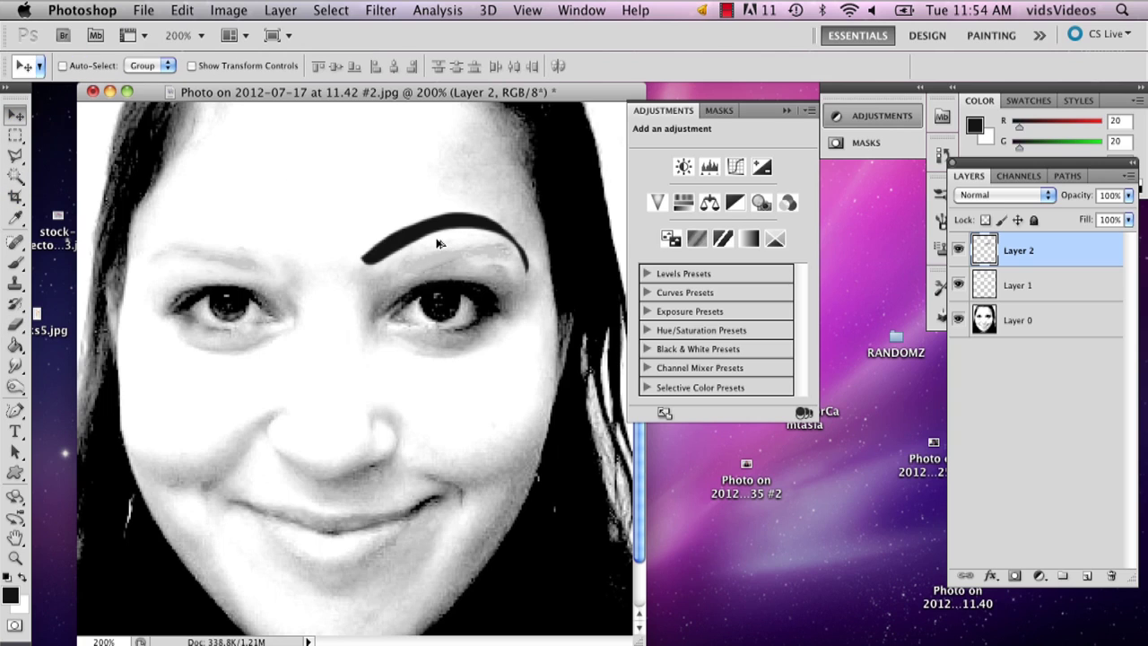
left_click_drag(438, 242, 241, 246)
key("m")
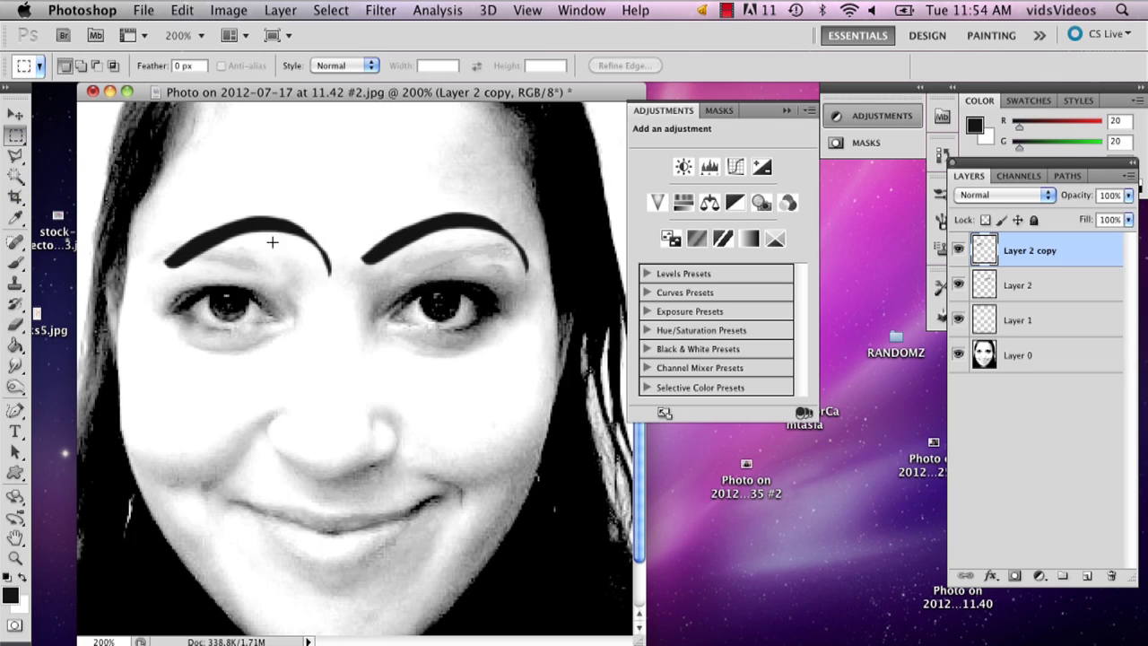
right_click(272, 242)
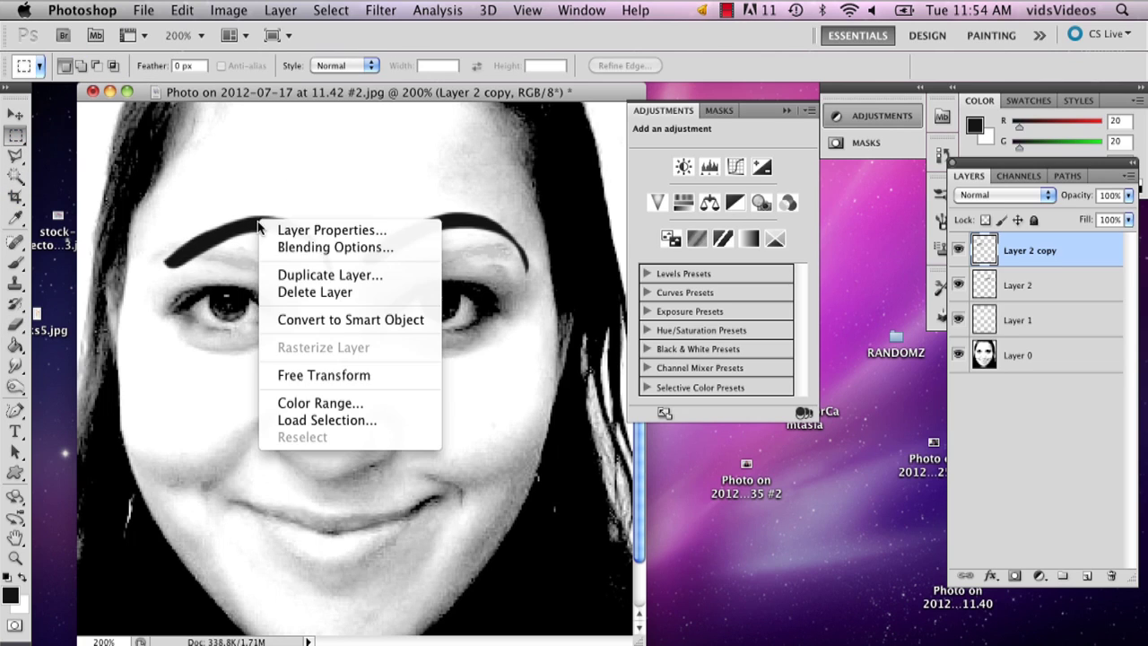
left_click(303, 376)
right_click(318, 255)
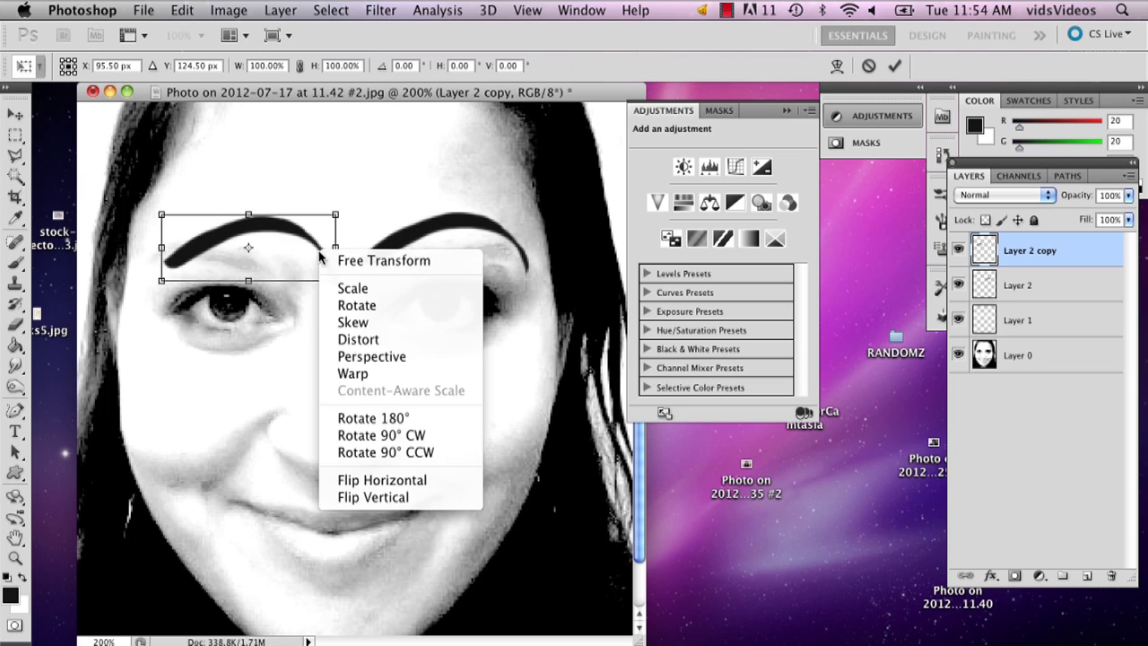
left_click(365, 482)
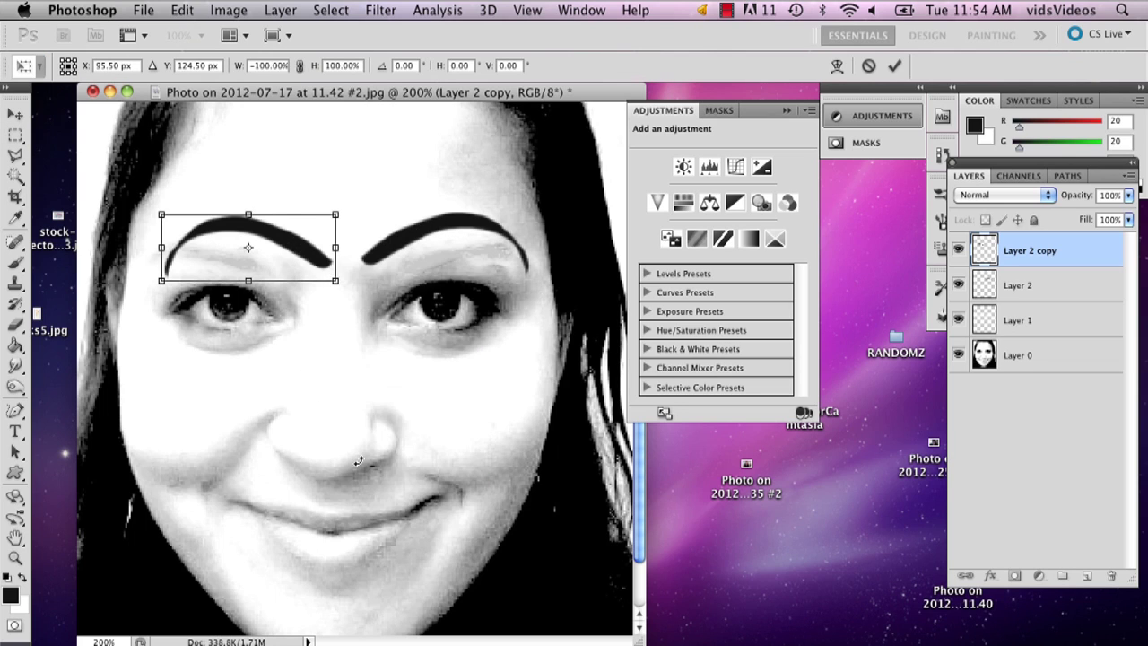
left_click_drag(289, 257, 256, 255)
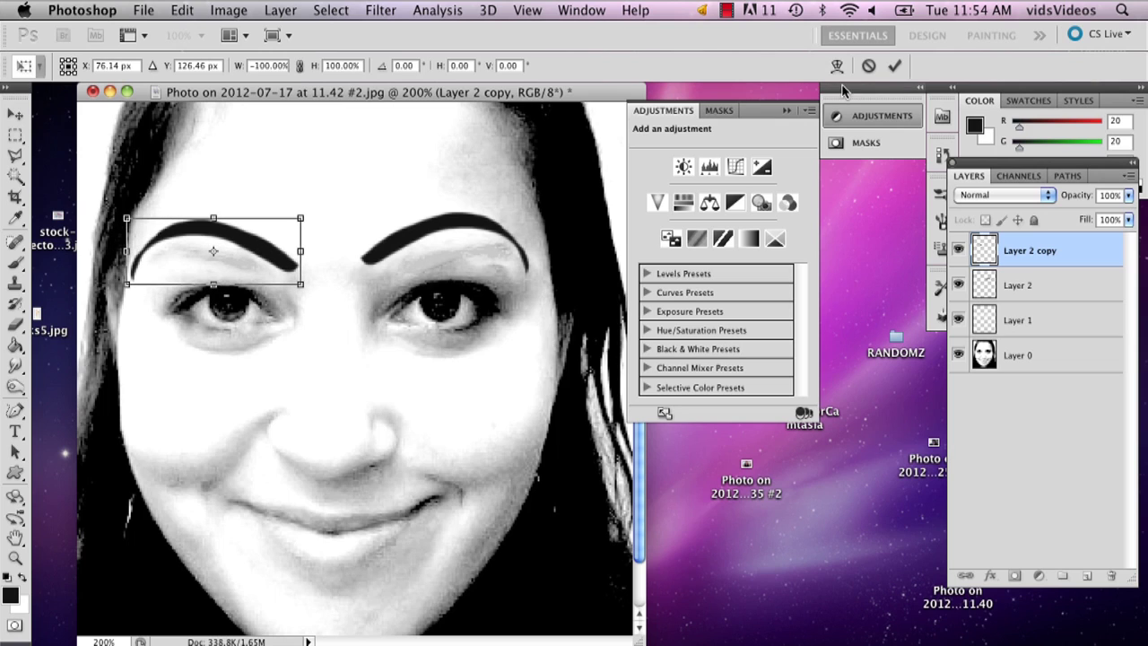
left_click(895, 65)
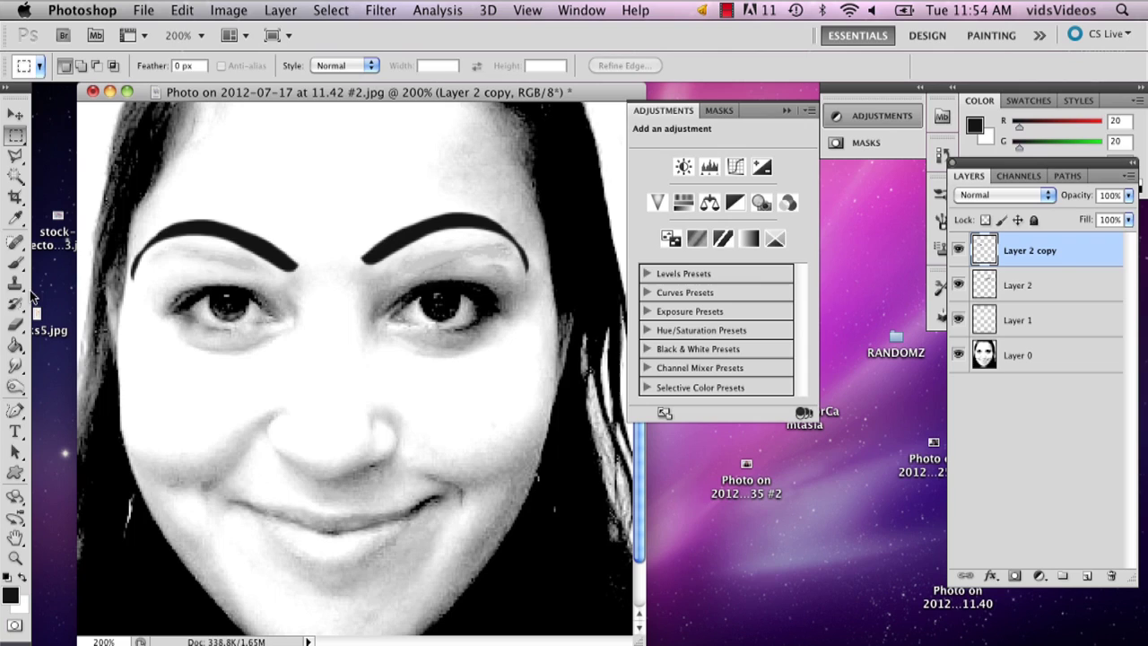
left_click(16, 261)
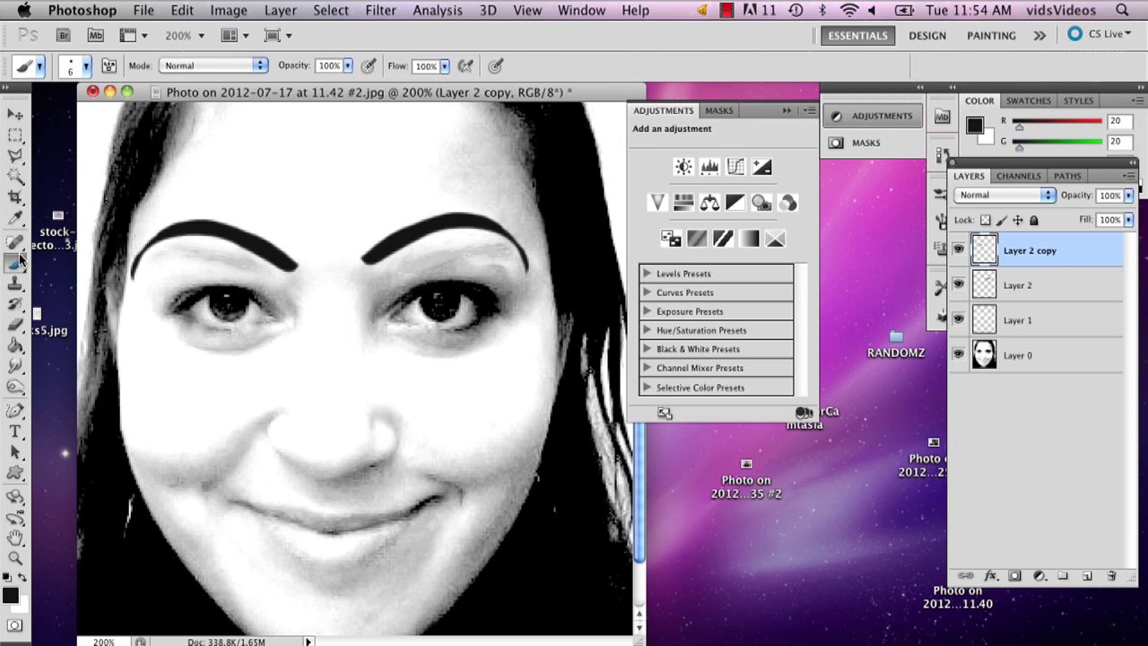
Step: Add a new layer for eye makeup at 71% opacity
left_click(1086, 575)
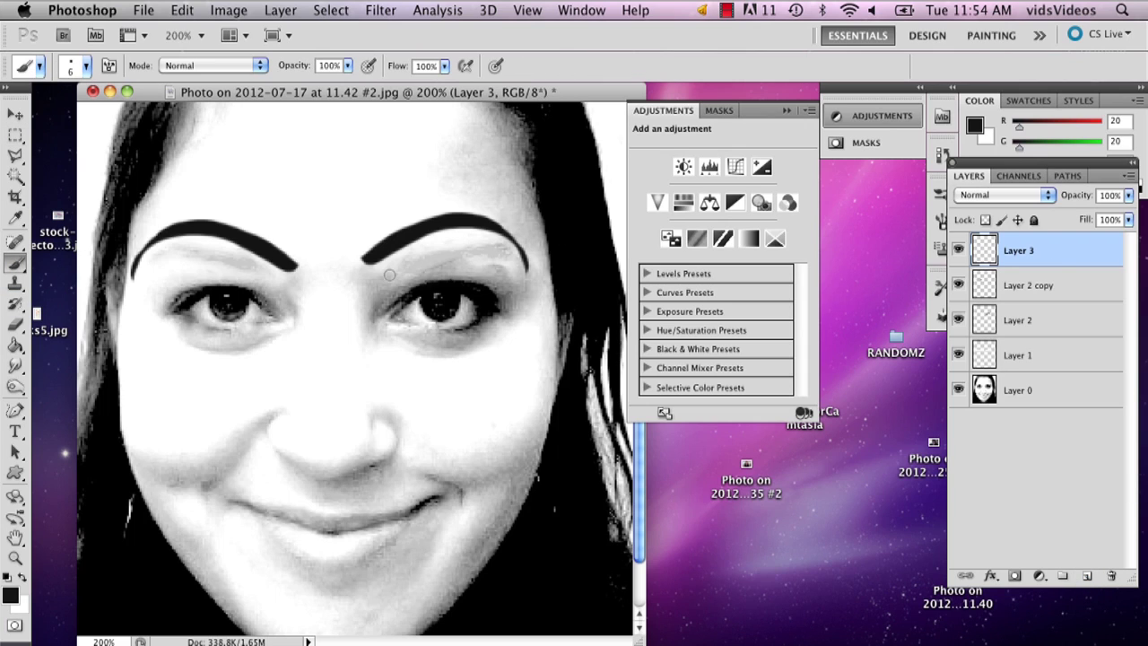
left_click(1127, 195)
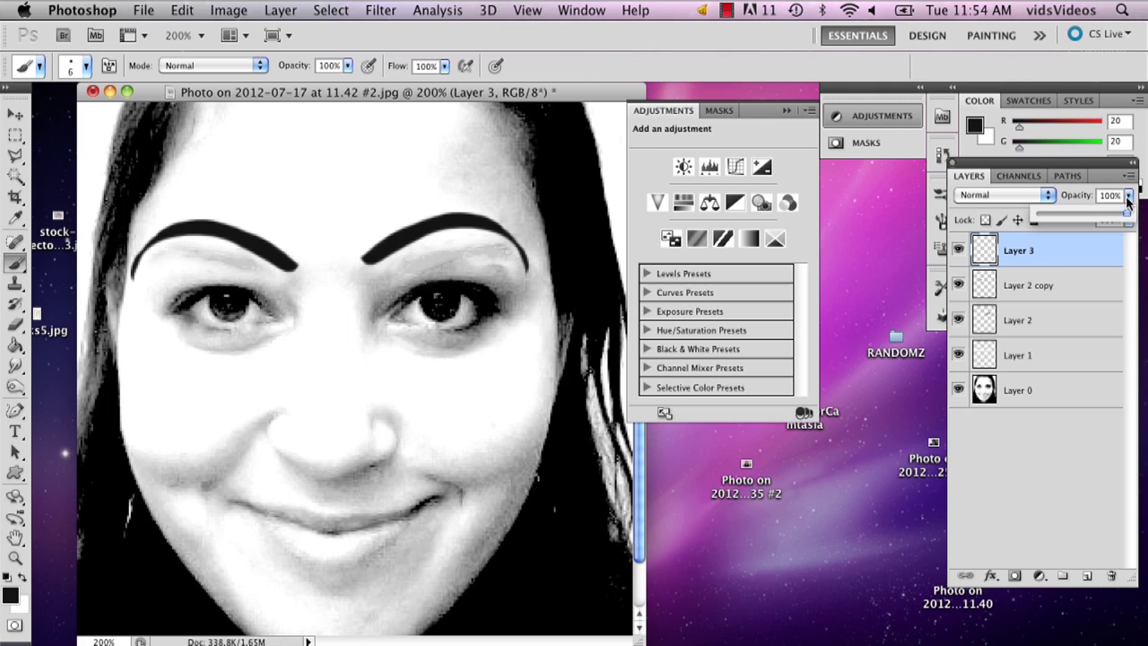
left_click_drag(1096, 221, 1102, 218)
left_click(403, 299)
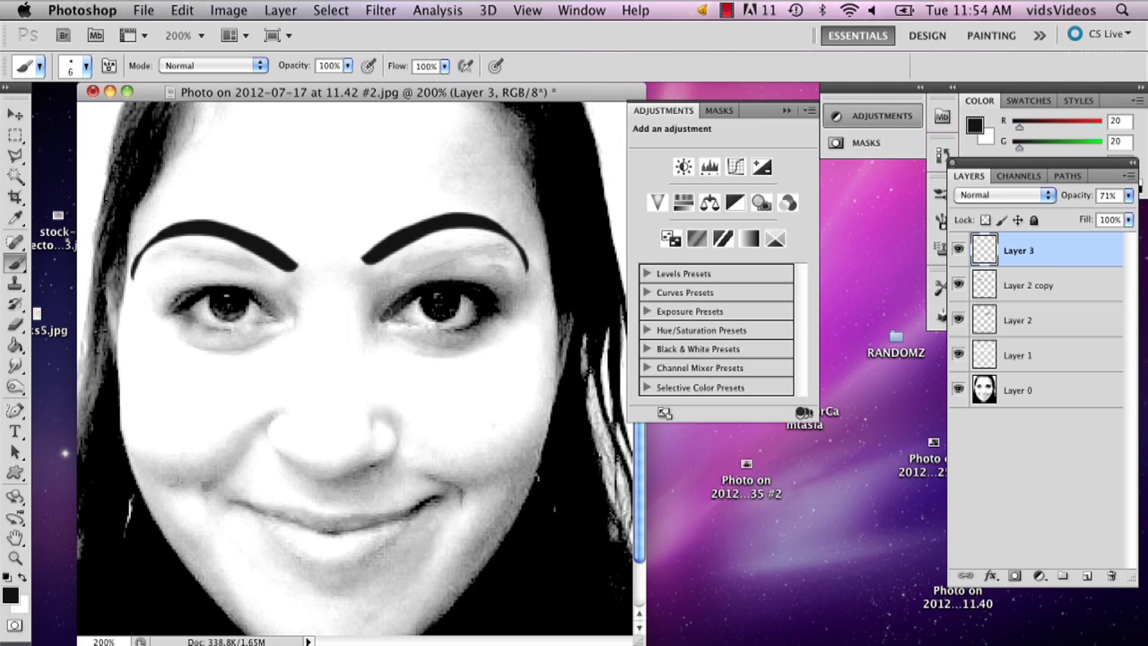
Step: Paint dark liner around the right eye with a long tear drip and a dot below it
mouse_move(387, 312)
left_mouse_down()
mouse_move(419, 288)
mouse_move(488, 293)
mouse_move(461, 277)
mouse_move(396, 303)
mouse_move(419, 285)
mouse_move(388, 313)
mouse_move(409, 288)
mouse_move(501, 293)
left_mouse_up()
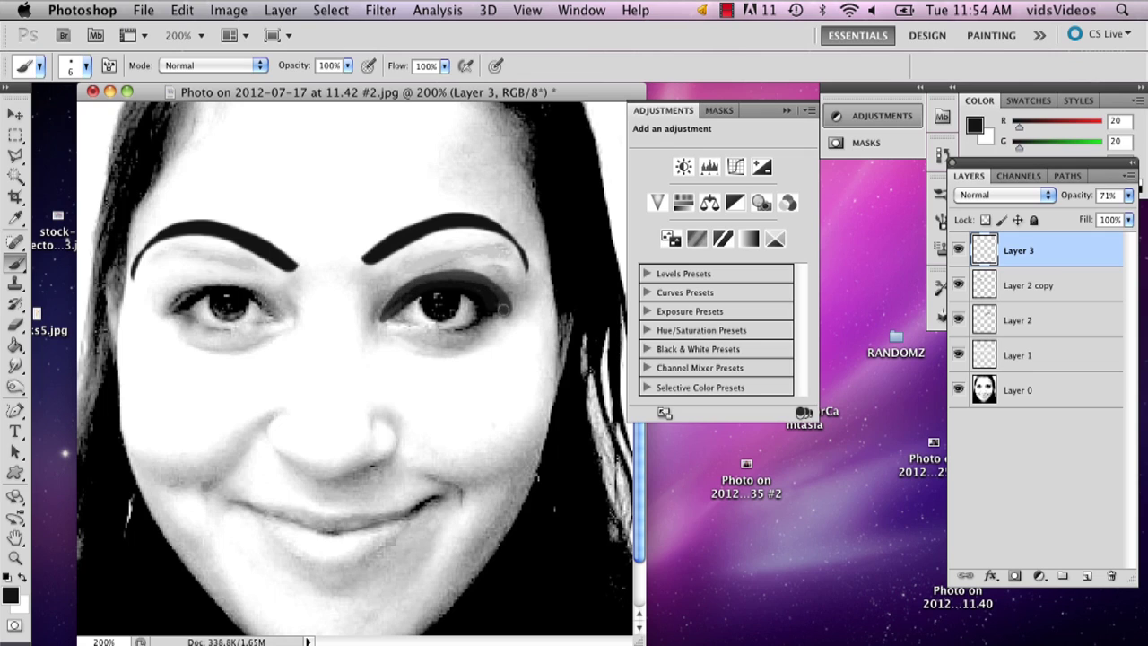
mouse_move(449, 330)
left_mouse_down()
mouse_move(452, 375)
mouse_move(440, 388)
left_mouse_up()
mouse_move(383, 318)
left_mouse_down()
mouse_move(450, 331)
mouse_move(385, 316)
mouse_move(451, 326)
mouse_move(495, 303)
mouse_move(456, 333)
mouse_move(378, 319)
left_mouse_up()
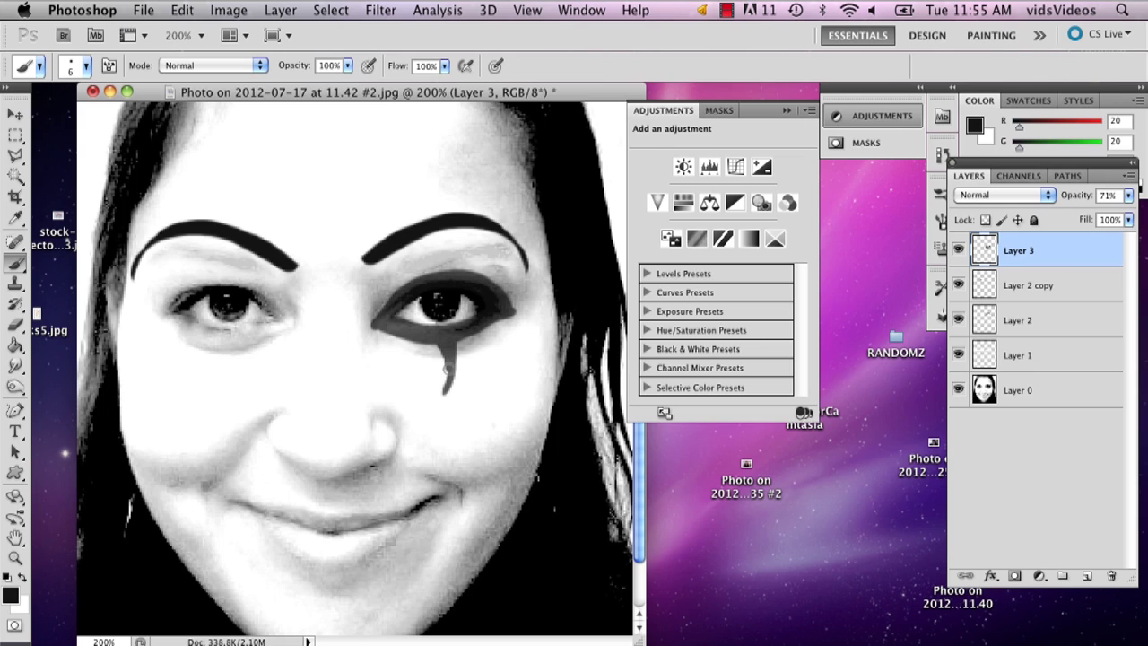
left_click_drag(449, 363, 438, 404)
mouse_move(451, 336)
left_mouse_down()
mouse_move(446, 403)
mouse_move(446, 354)
left_mouse_up()
left_click(445, 430)
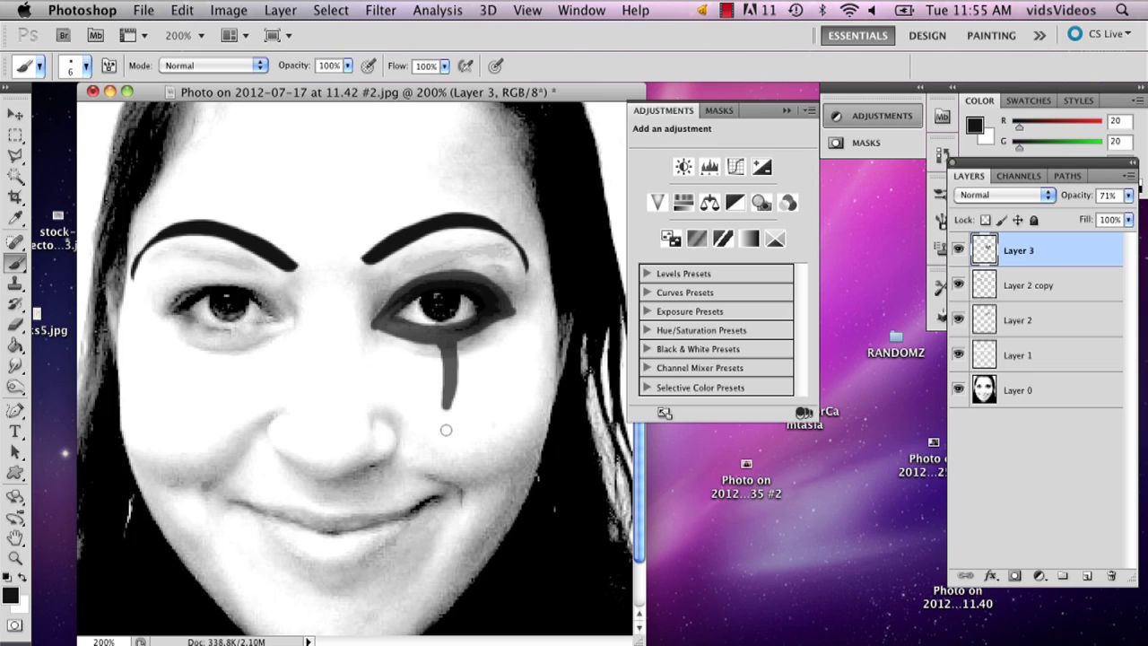
left_click(447, 425)
Step: Erase a little of the tear drip's edge to tidy it
key("e")
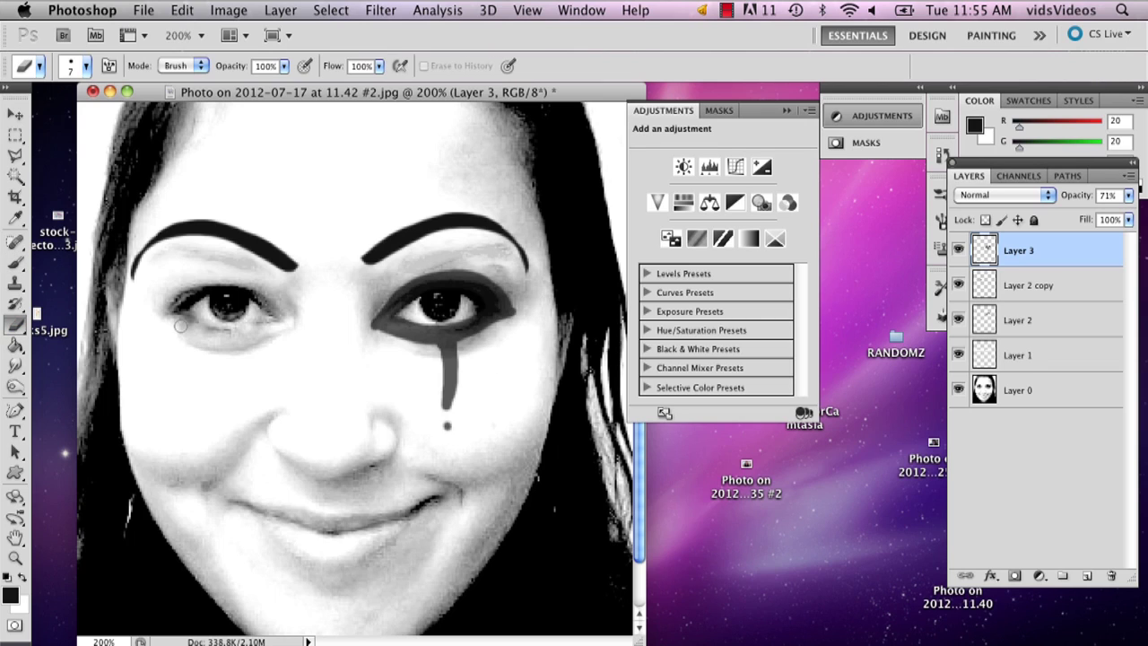
mouse_move(435, 361)
left_mouse_down()
mouse_move(435, 410)
mouse_move(439, 365)
left_mouse_up()
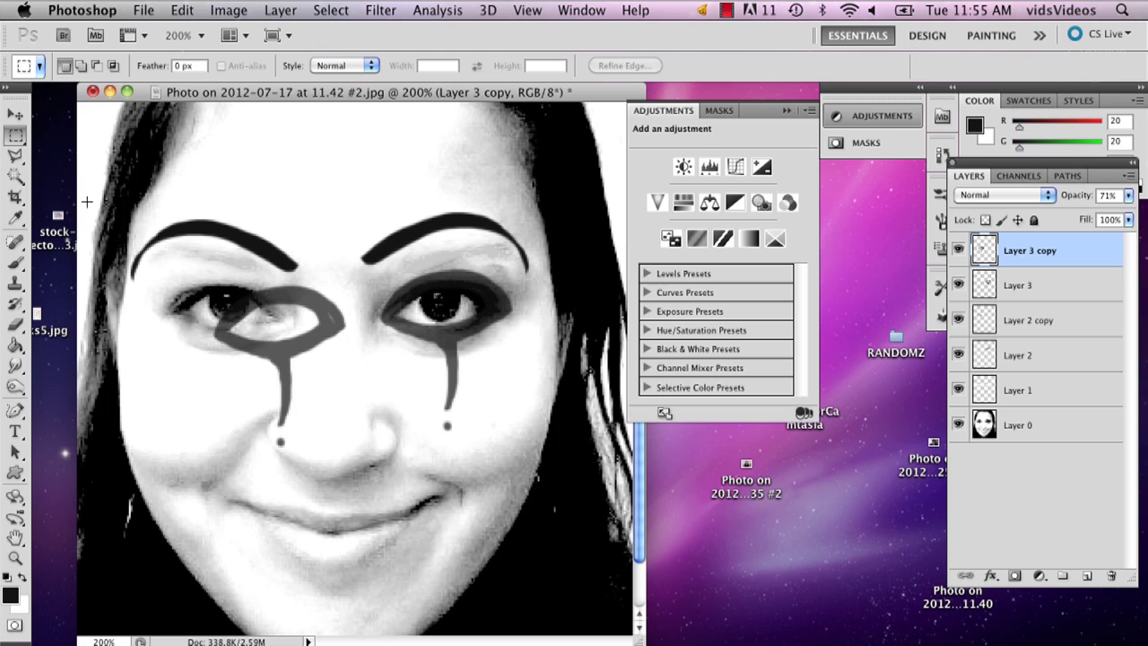
Step: Flip the copied eye makeup horizontally over the left eye and raise its opacity to 100%
right_click(359, 354)
left_click(403, 508)
right_click(305, 307)
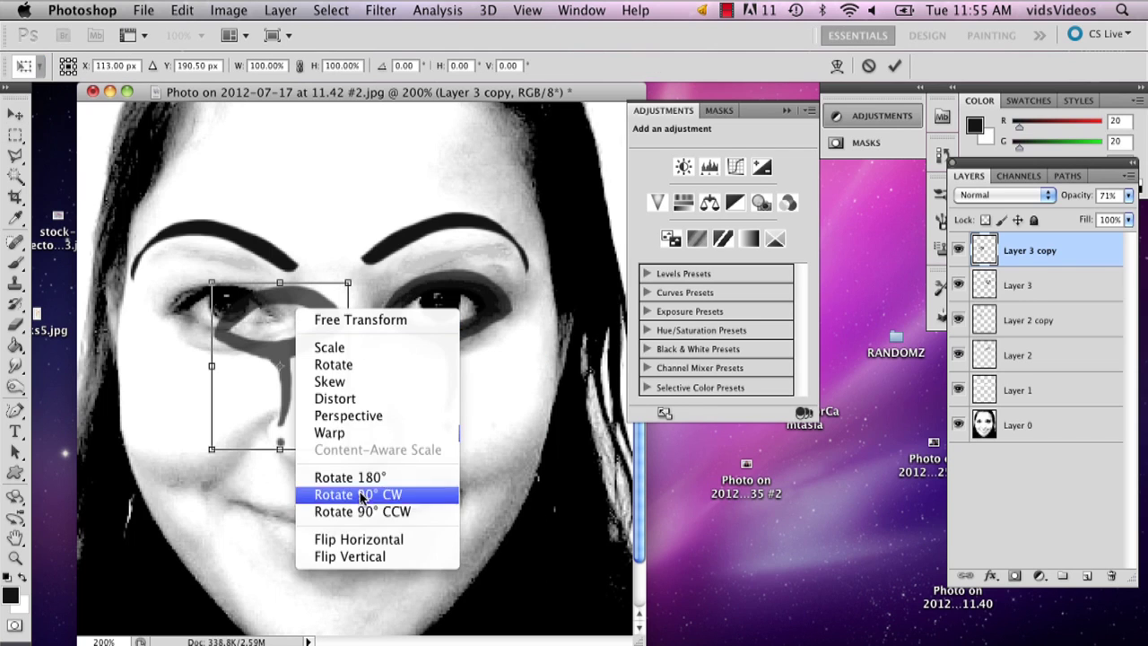
left_click(368, 539)
left_click_drag(226, 322, 168, 306)
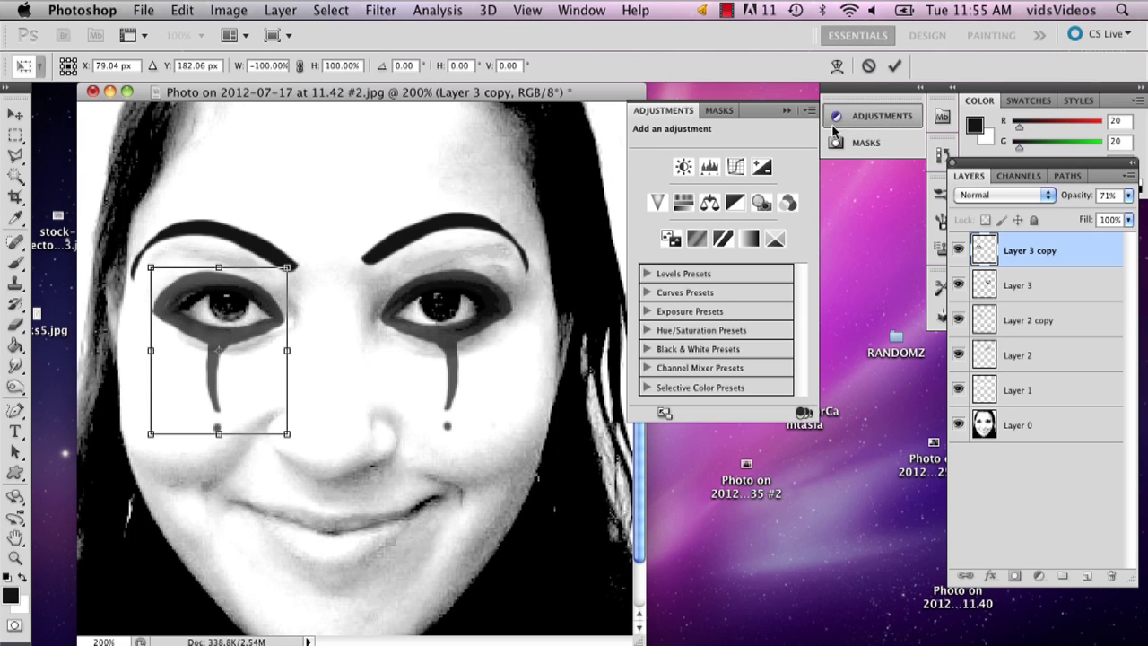
left_click(894, 65)
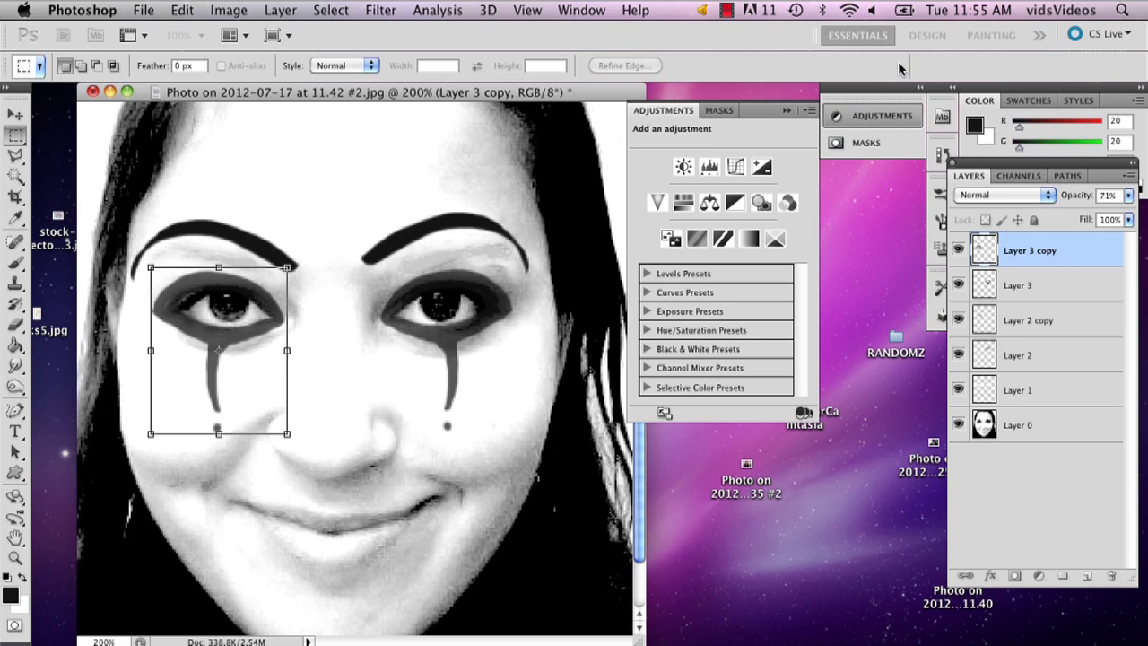
left_click(1128, 195)
left_click_drag(1110, 217, 1126, 218)
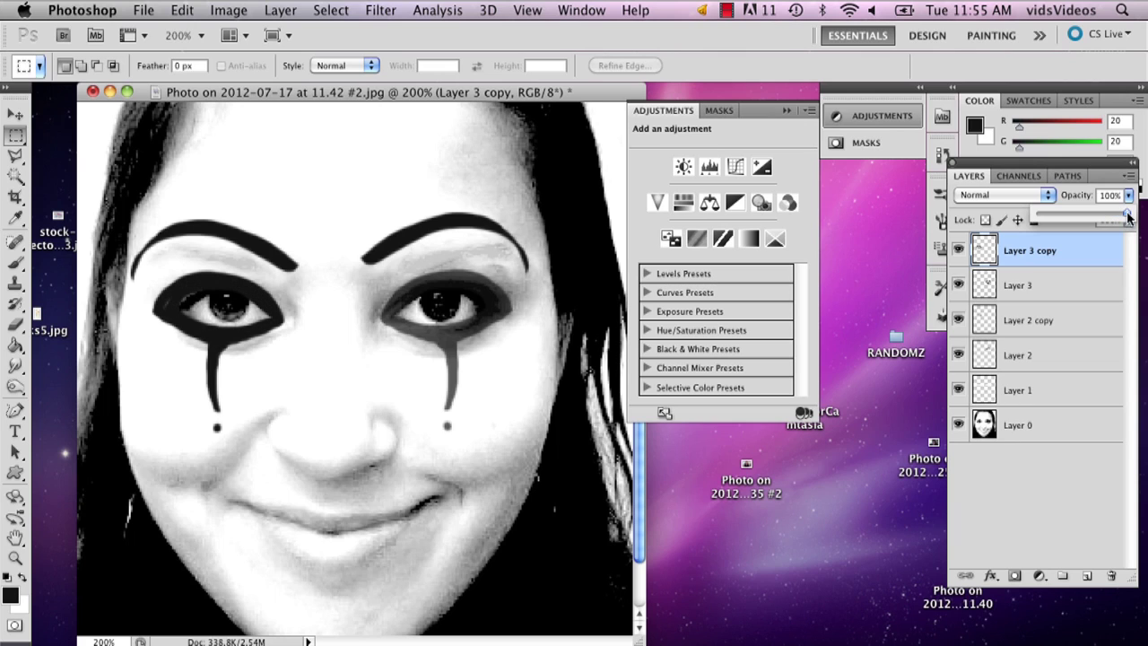
Step: Set the original eye makeup layer, Layer 3, to 94% opacity
left_click(1085, 283)
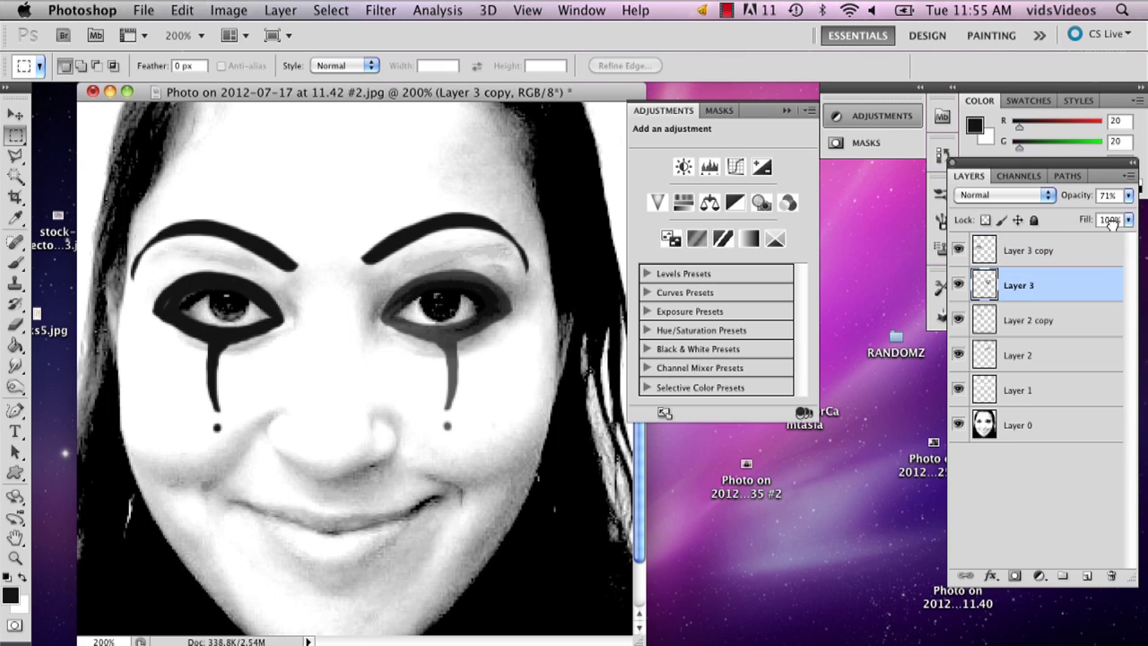
left_click(1128, 195)
left_click_drag(1126, 218, 1126, 219)
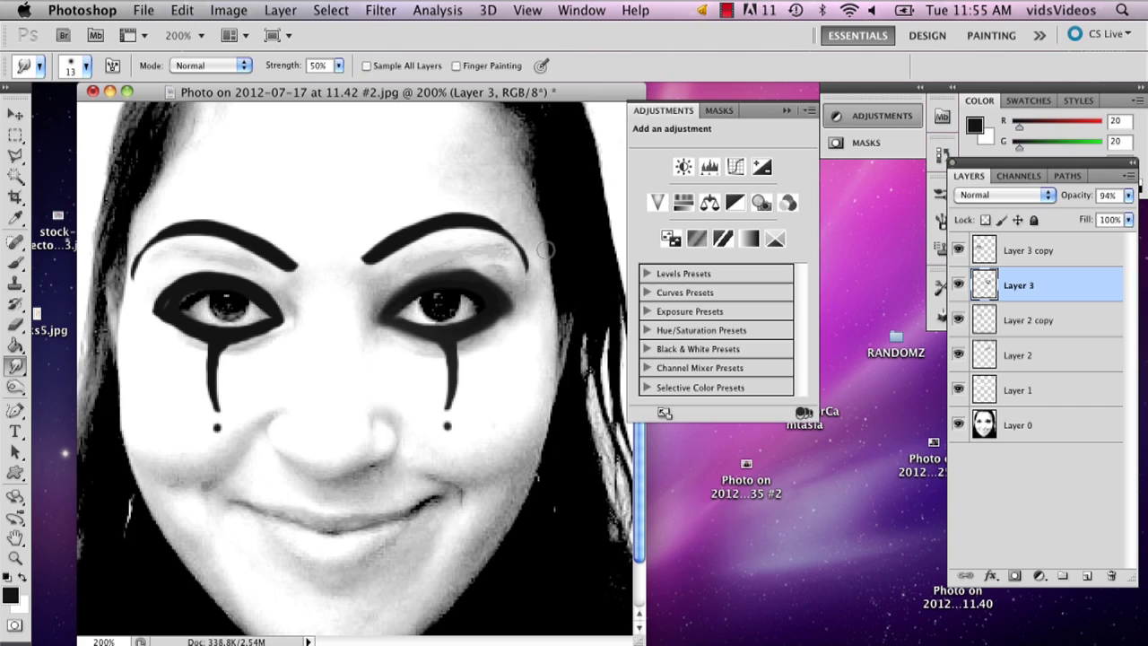
Step: Smudge the shadow around both eyes upward toward the brows and soften under the left eye
mouse_move(546, 250)
left_mouse_down()
mouse_move(435, 283)
mouse_move(412, 306)
mouse_move(516, 279)
left_mouse_up()
left_click(1031, 252)
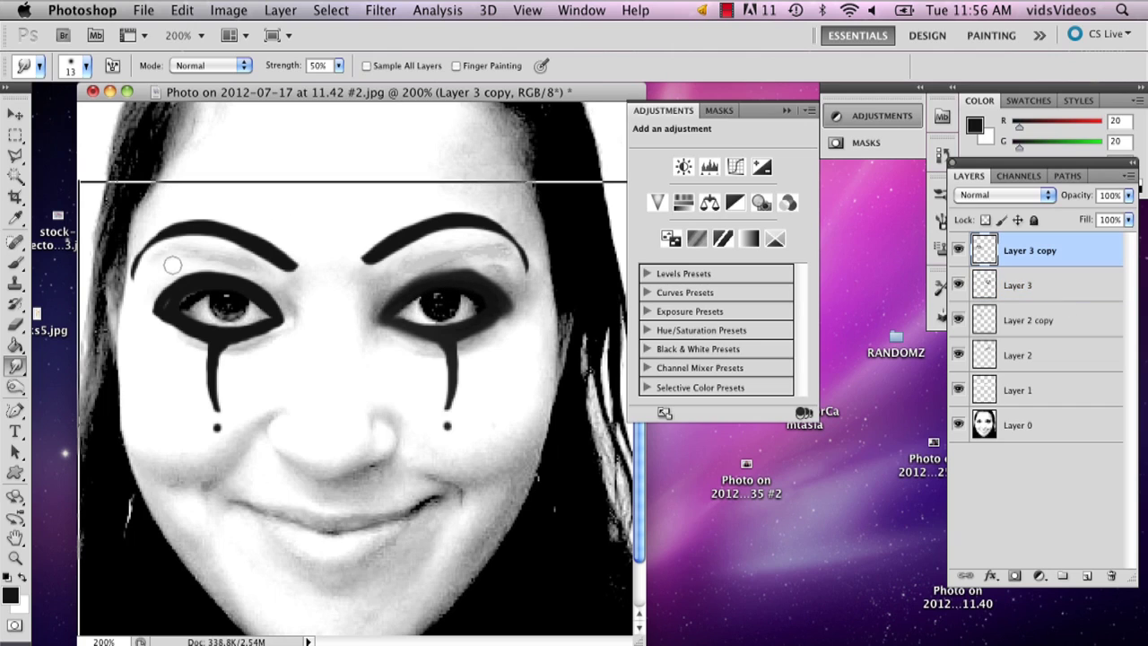
mouse_move(154, 311)
left_mouse_down()
mouse_move(183, 280)
mouse_move(226, 273)
mouse_move(290, 319)
left_mouse_up()
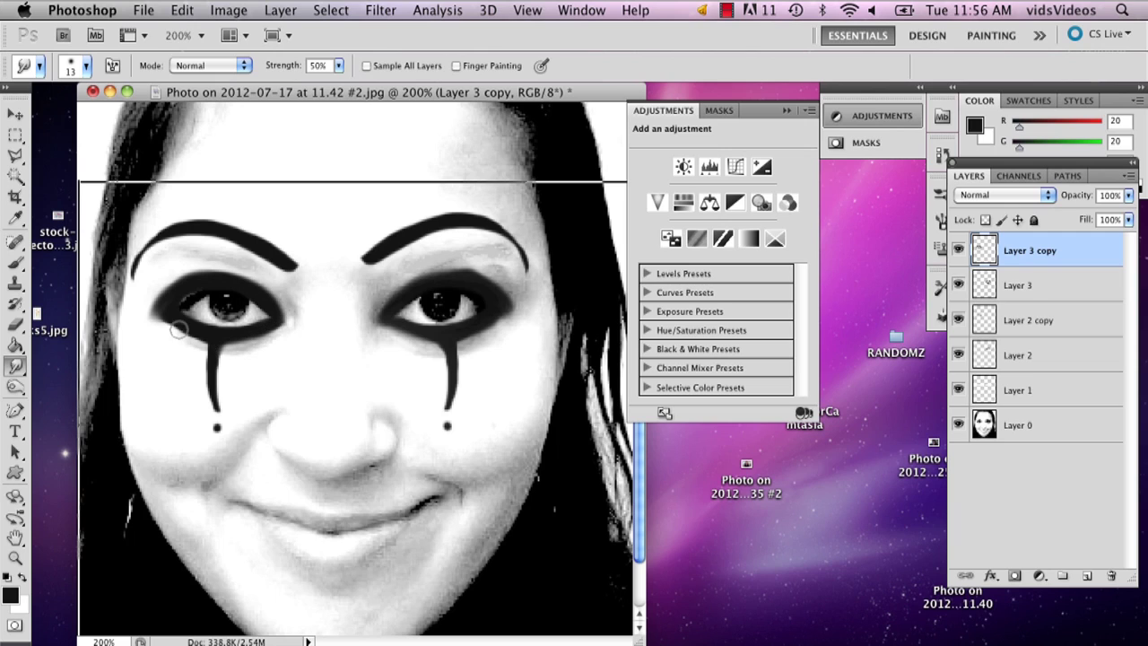
left_click_drag(195, 334, 215, 344)
Step: Choose a strong red as the foreground colour
key("i")
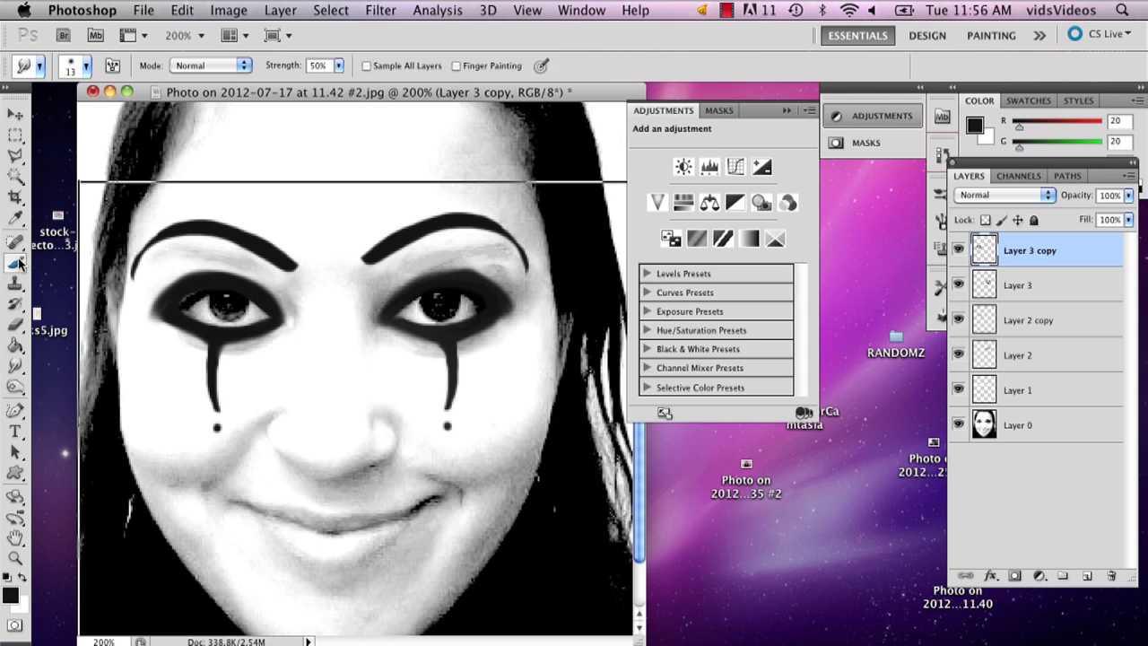
left_click(10, 596)
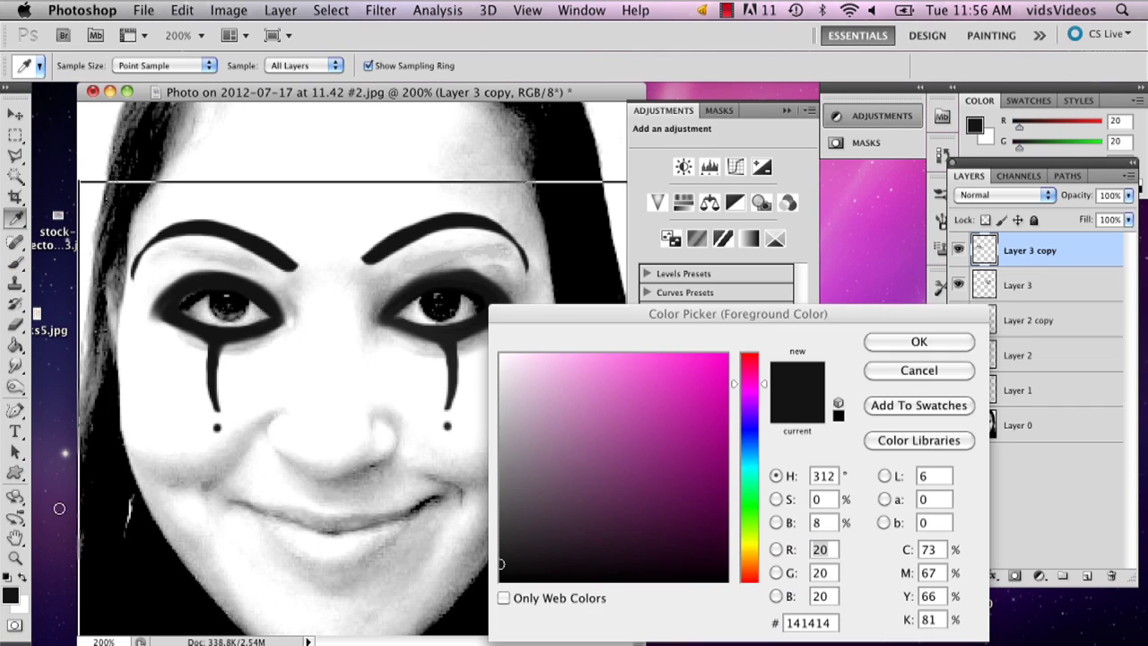
left_click(749, 359)
left_click(709, 411)
left_click(919, 341)
Step: Paint red lips over the mouth on a new layer
key("b")
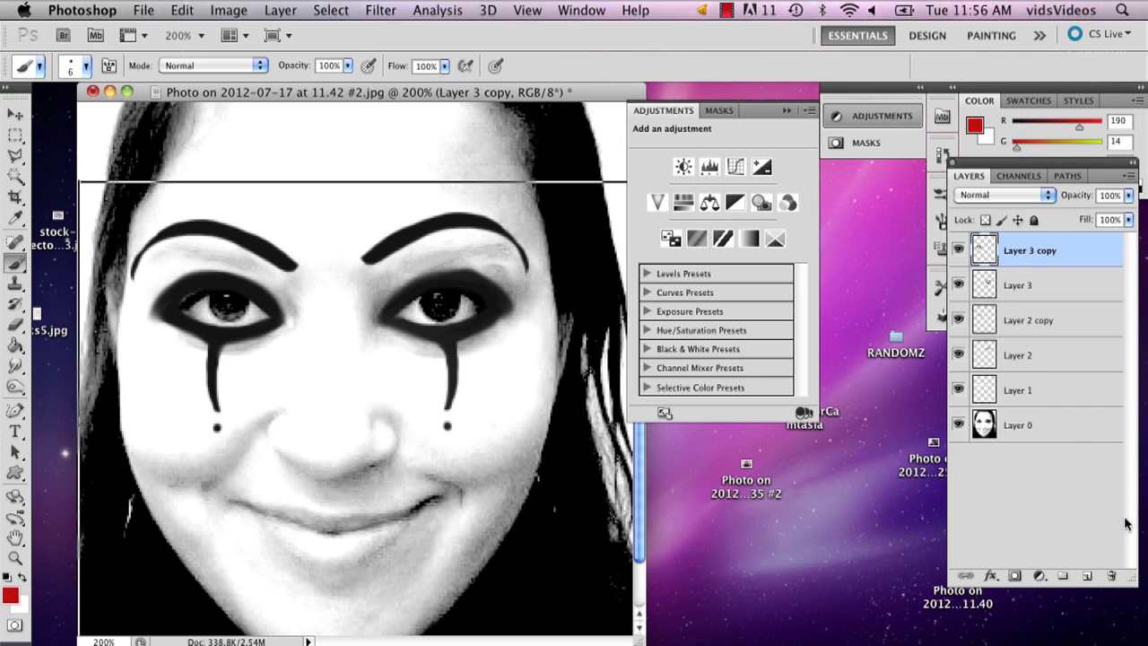
left_click(1086, 576)
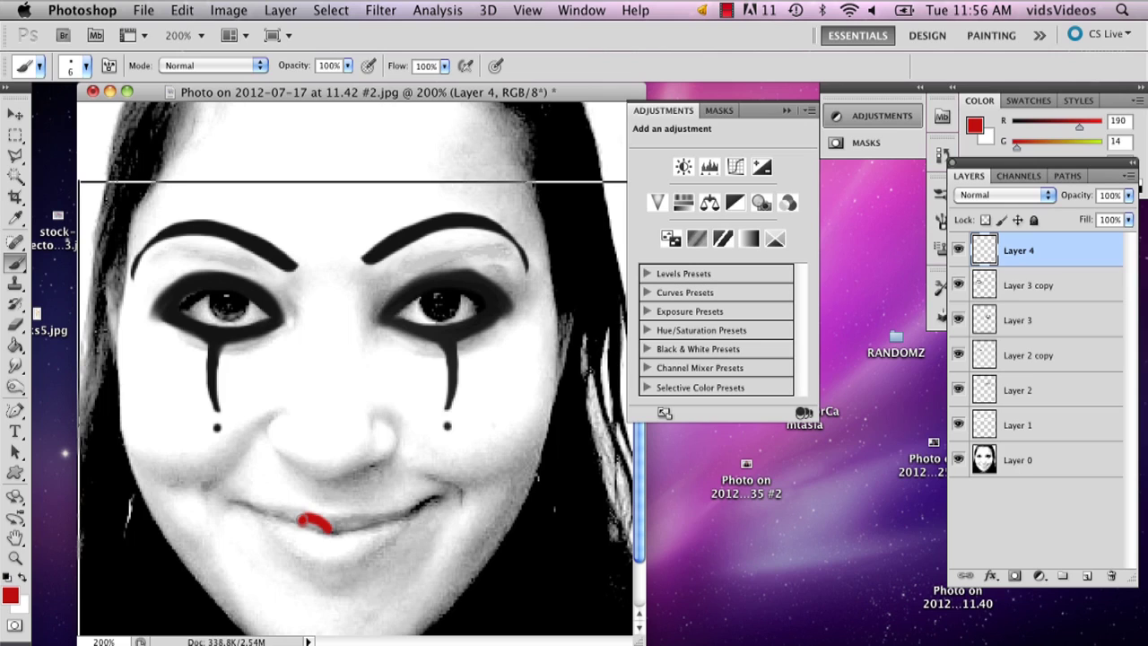
mouse_move(327, 527)
left_mouse_down()
mouse_move(359, 526)
mouse_move(307, 513)
mouse_move(327, 520)
mouse_move(307, 513)
mouse_move(296, 529)
mouse_move(317, 536)
mouse_move(297, 537)
mouse_move(307, 556)
mouse_move(338, 563)
mouse_move(362, 546)
mouse_move(359, 525)
mouse_move(363, 541)
mouse_move(322, 559)
mouse_move(303, 534)
mouse_move(331, 555)
mouse_move(360, 541)
left_mouse_up()
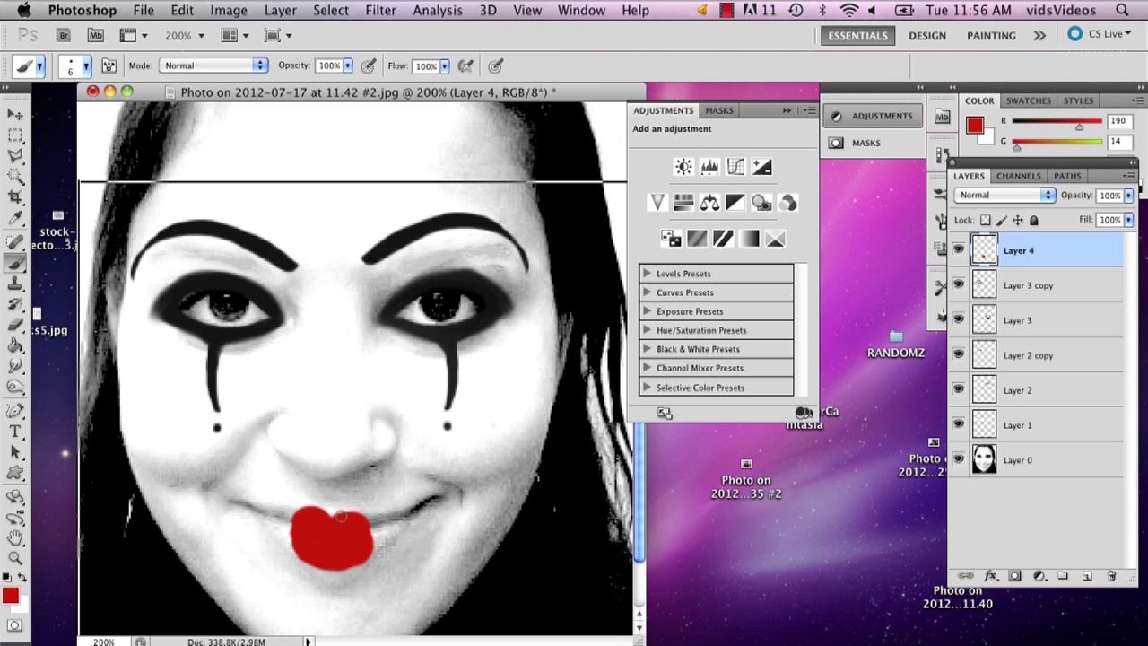
left_click_drag(341, 517, 356, 507)
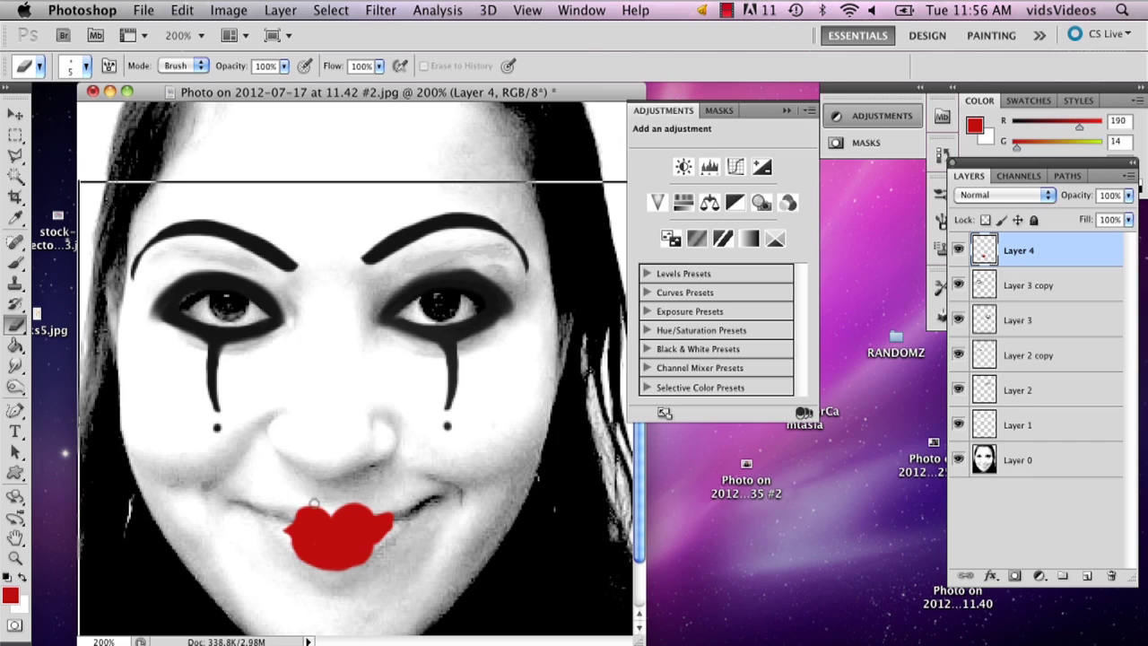
Step: Erase the right half of the red lips on Layer 4, leaving one lip half
left_click_drag(324, 501, 342, 507)
mouse_move(329, 505)
left_mouse_down()
mouse_move(349, 535)
mouse_move(350, 509)
mouse_move(362, 572)
mouse_move(374, 504)
mouse_move(385, 549)
left_mouse_up()
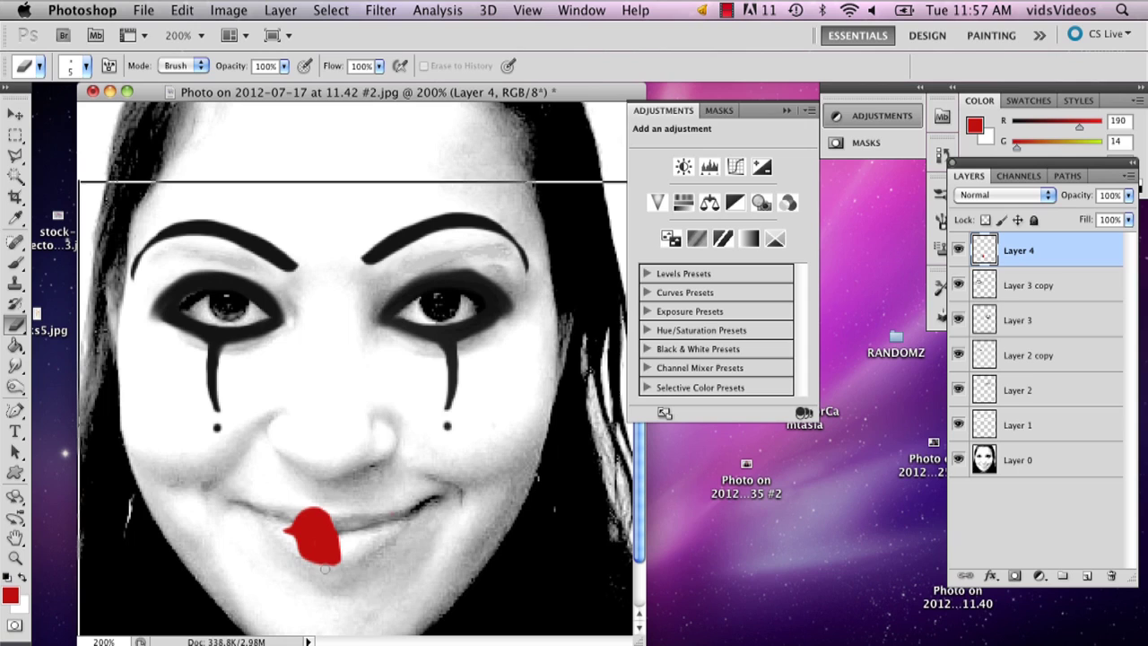
Step: Duplicate the lip half beside the original and flip the copy horizontally
left_click(16, 114)
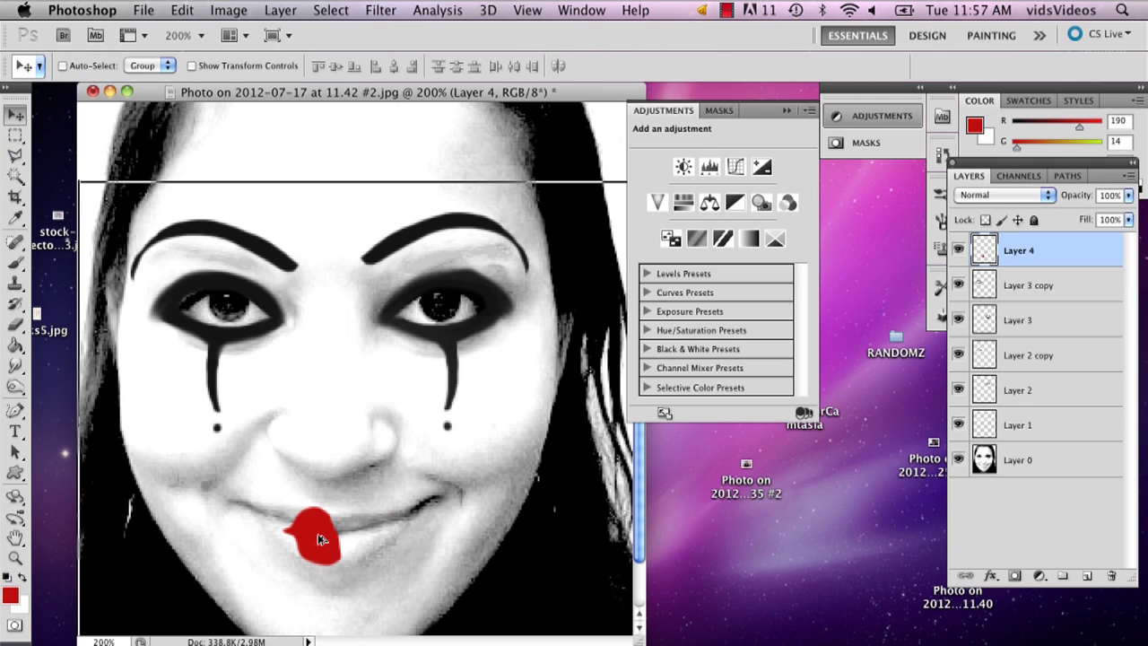
left_click_drag(321, 539, 366, 530)
left_click(15, 135)
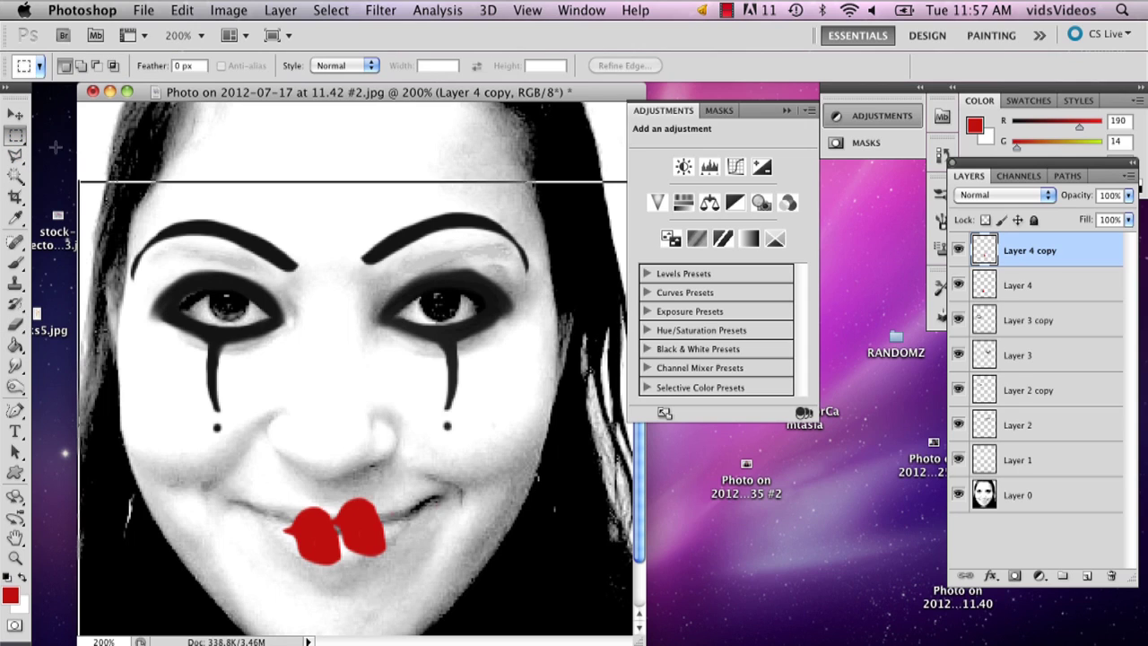
right_click(338, 515)
left_click(397, 574)
right_click(357, 543)
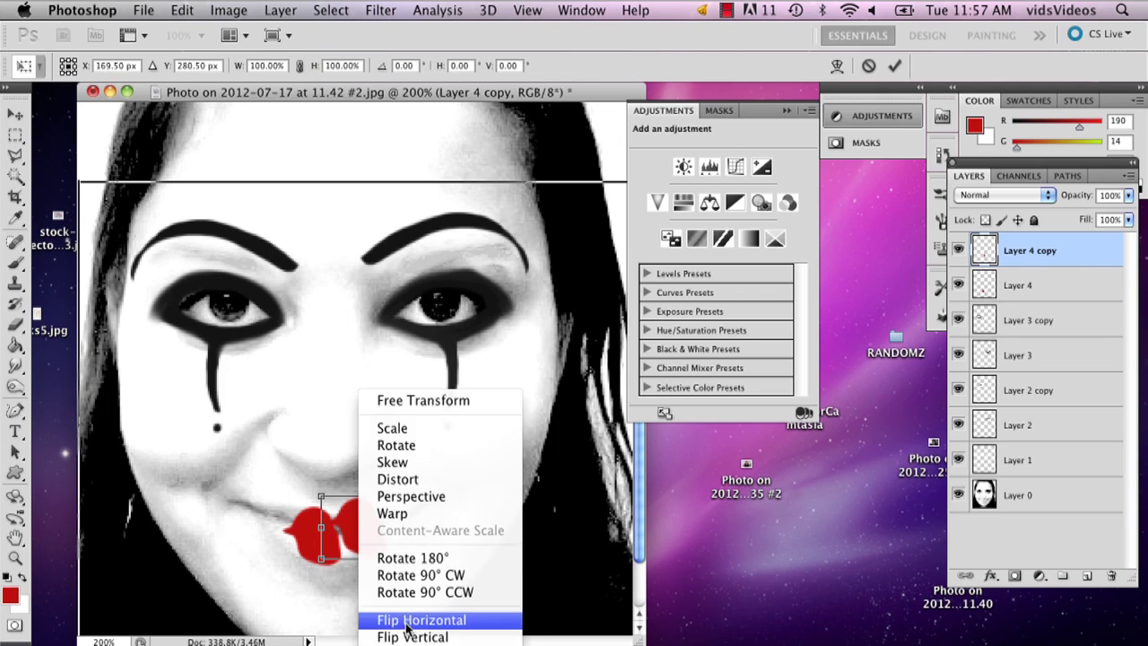
left_click(406, 619)
Step: Commit the flip and butt the mirrored half against the original to form heart-shaped lips
left_click_drag(345, 533, 399, 533)
left_click(894, 66)
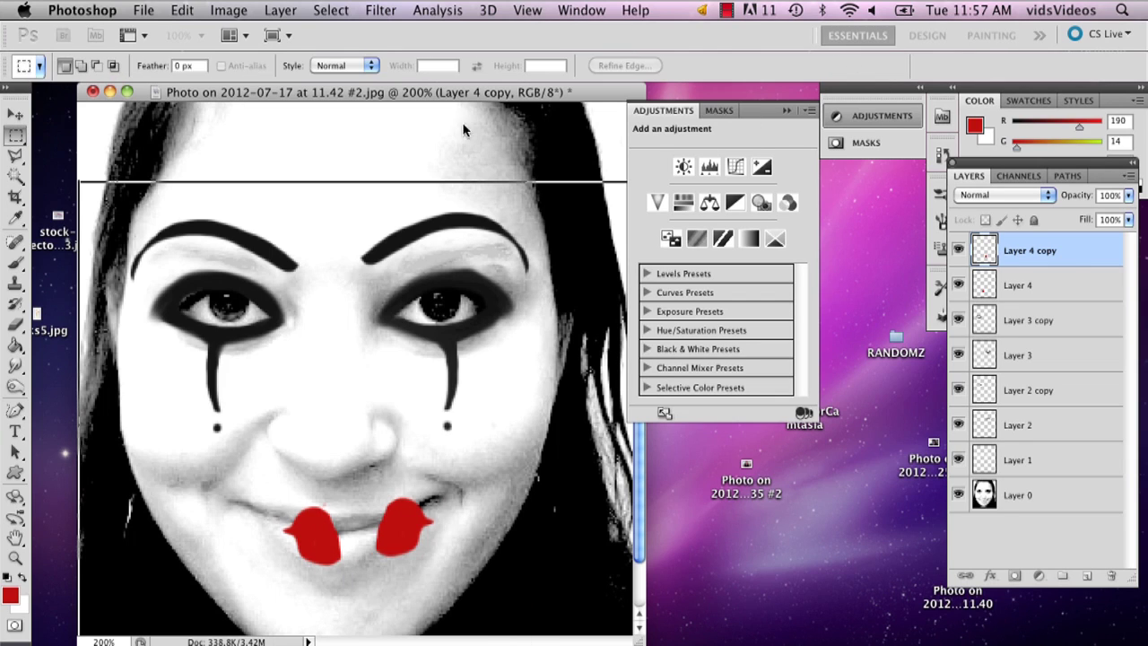
left_click(15, 115)
left_click_drag(386, 535, 341, 541)
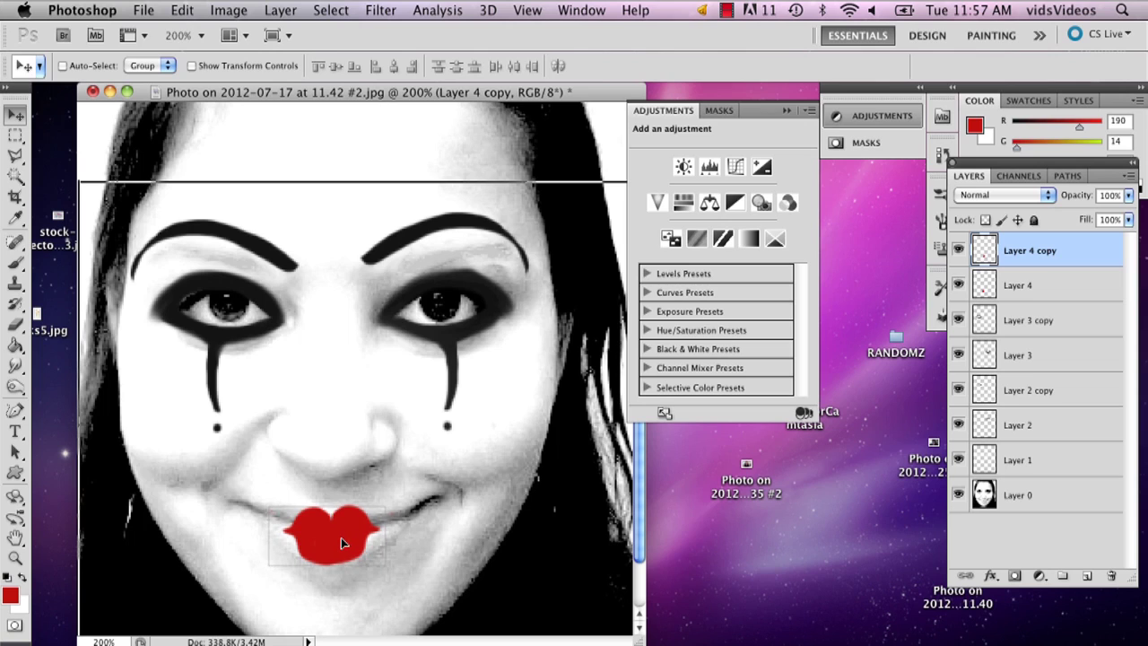
left_click(15, 262)
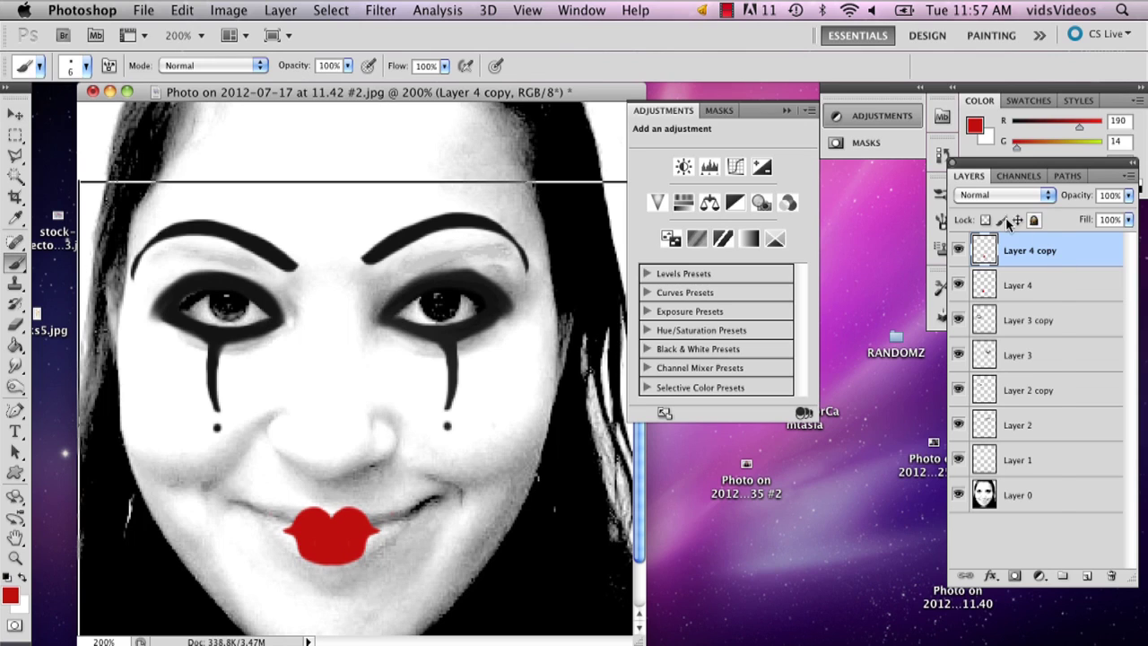
Step: Set Layer 4 copy to Multiply, merge it down into Layer 4, then set Layer 4 to Multiply
left_click(1023, 194)
left_click(976, 241)
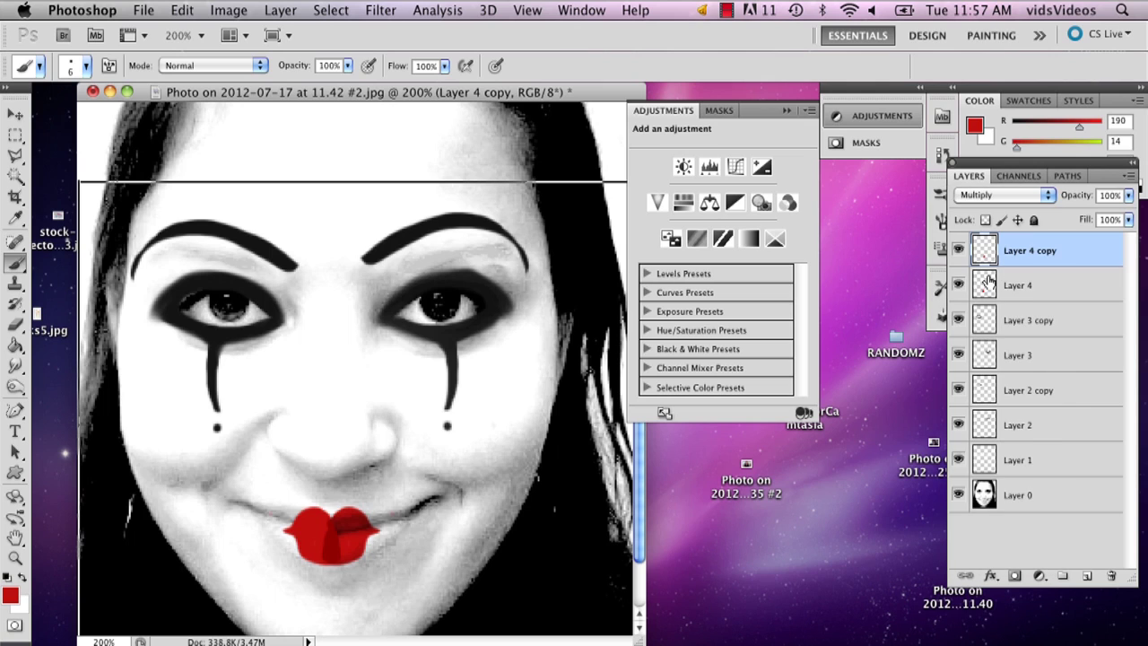
right_click(1026, 250)
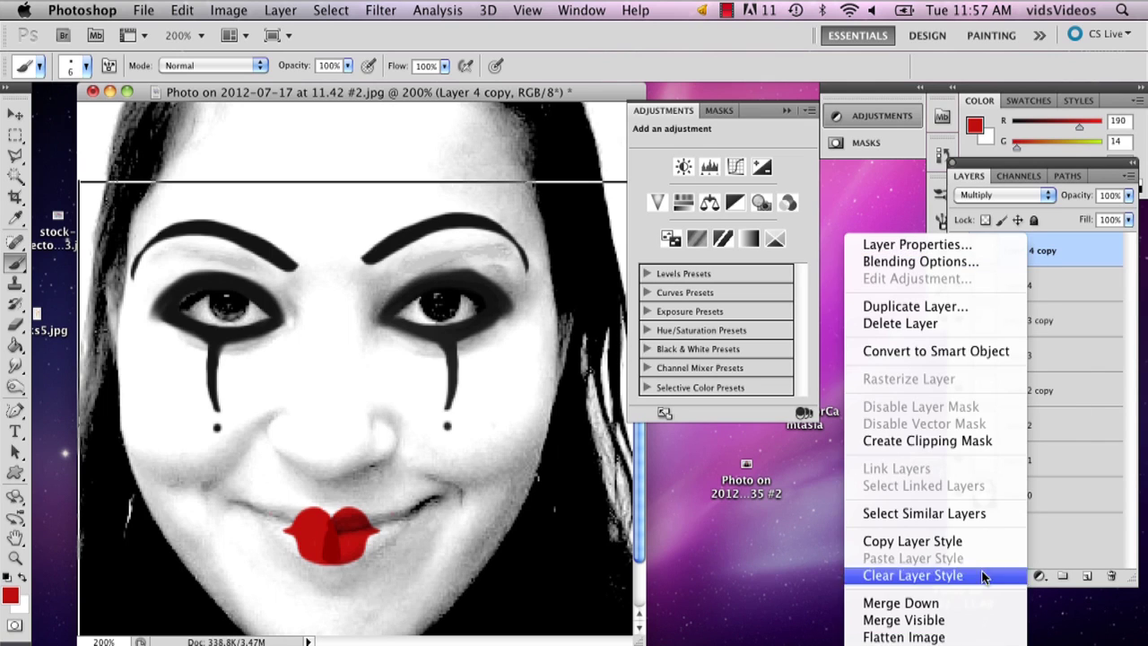
left_click(936, 606)
left_click(1009, 195)
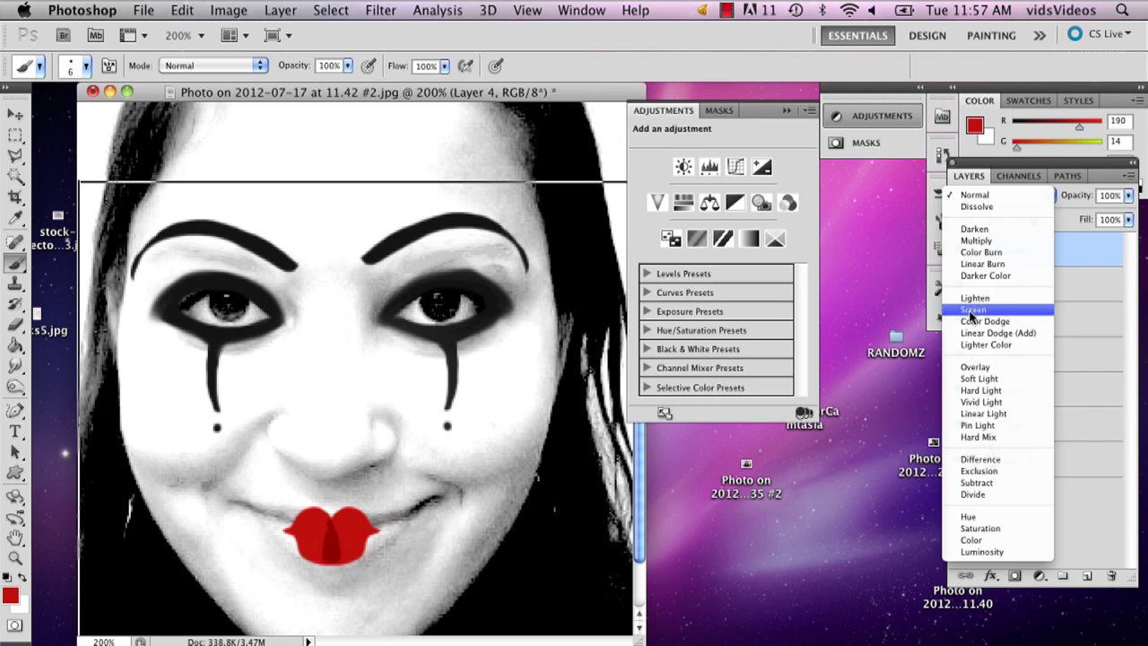
left_click(986, 241)
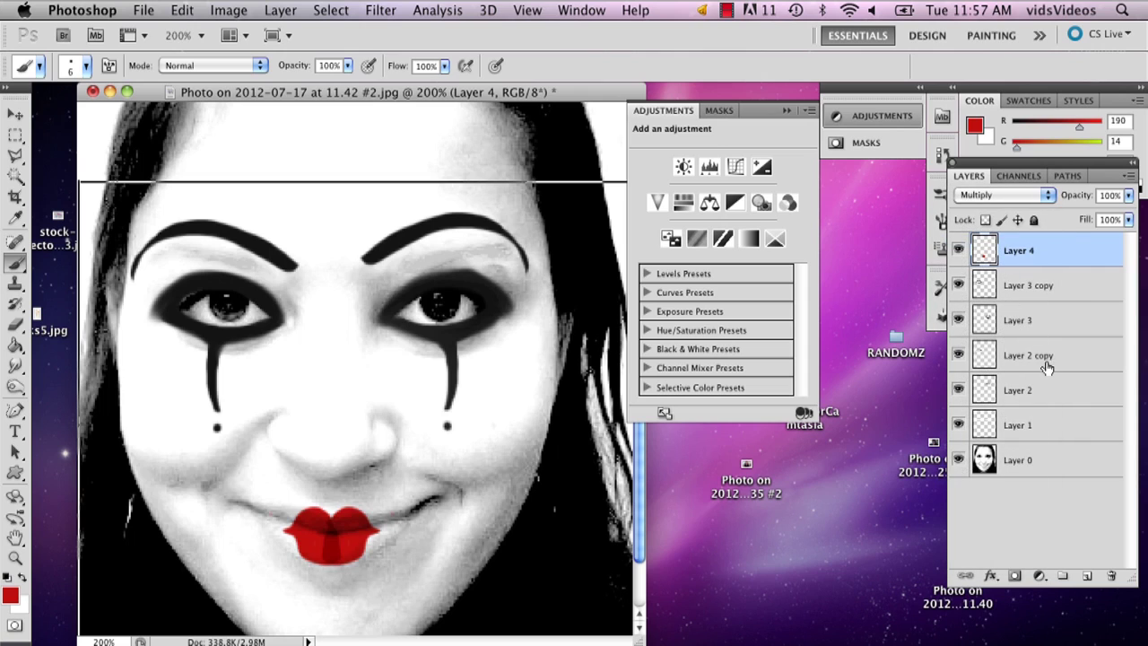